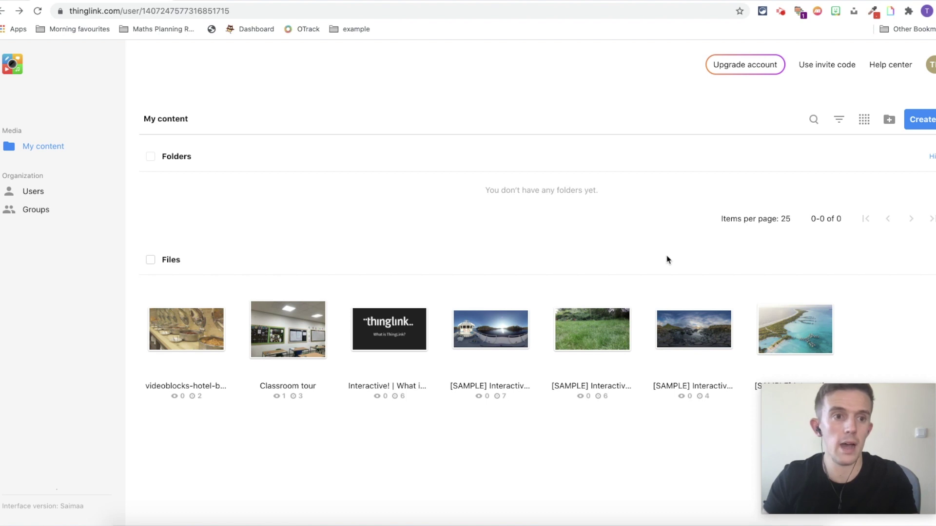
{"action": "left_click", "coordinate": [773, 325]}
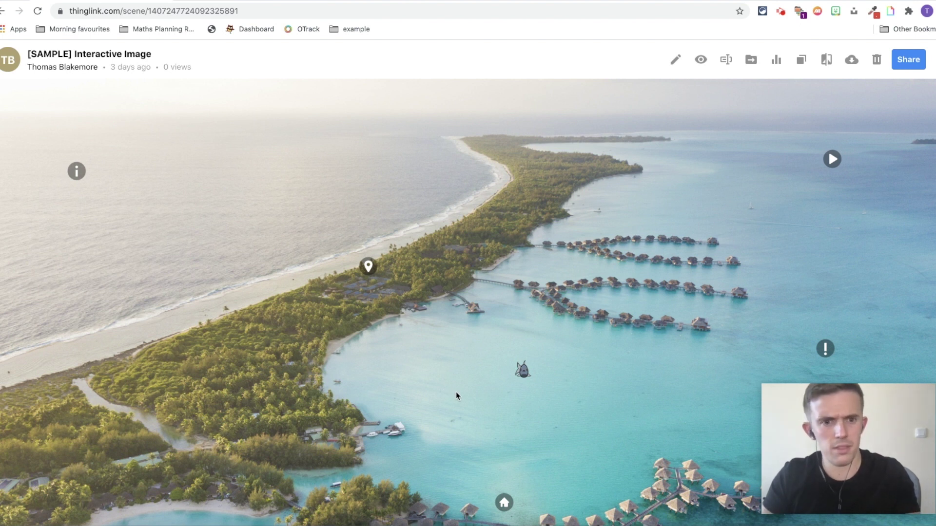
{"action": "left_click", "coordinate": [457, 387]}
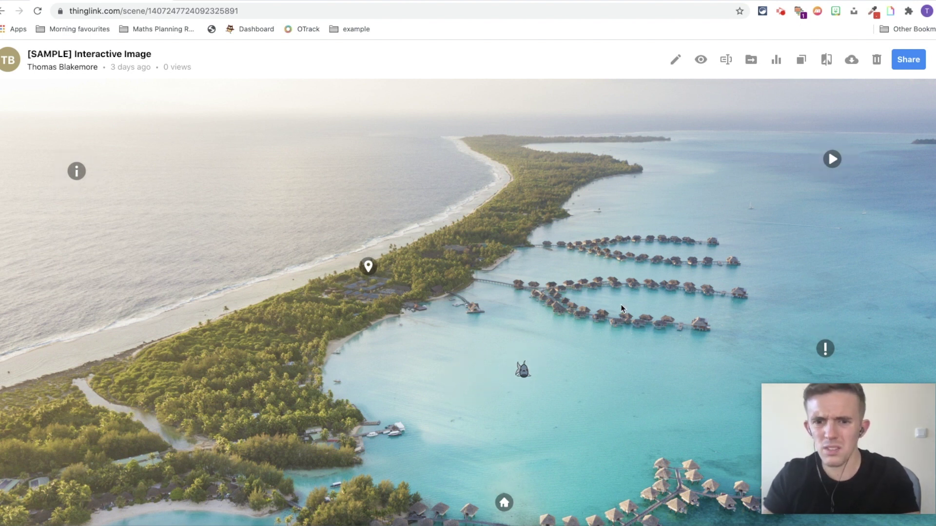
{"action": "left_click", "coordinate": [506, 348]}
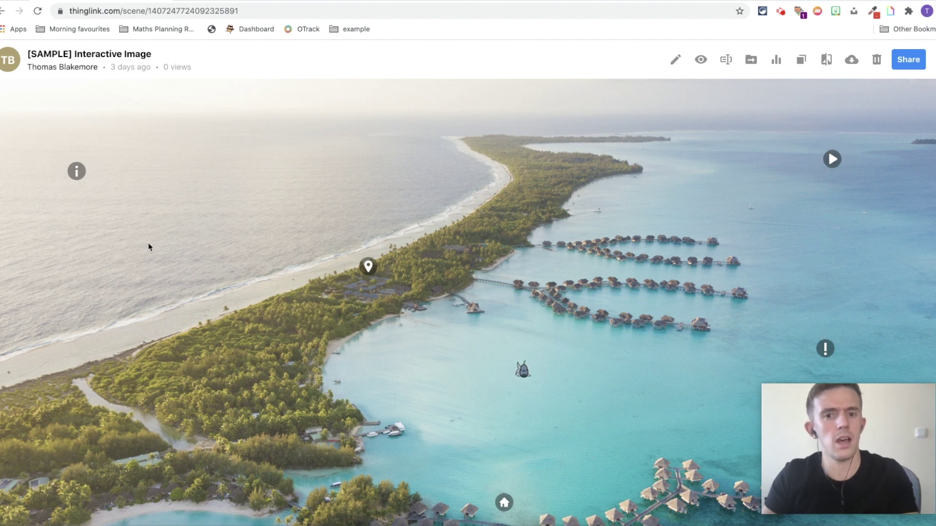
{"action": "left_click", "coordinate": [73, 177]}
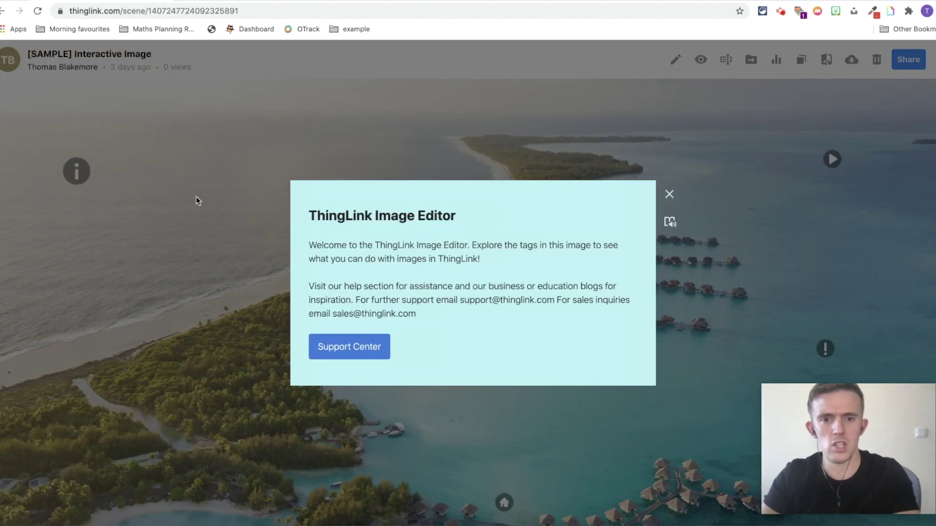
{"action": "left_click", "coordinate": [669, 194]}
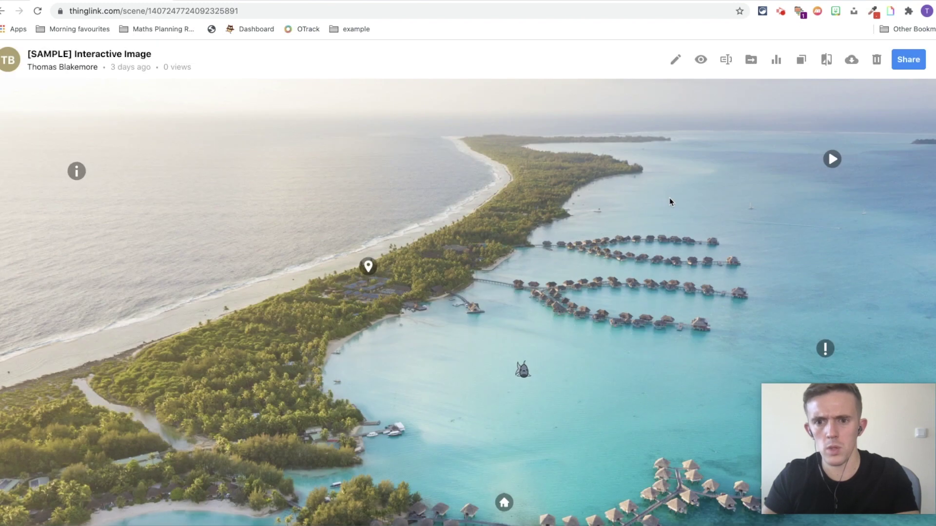
{"action": "left_click", "coordinate": [77, 172]}
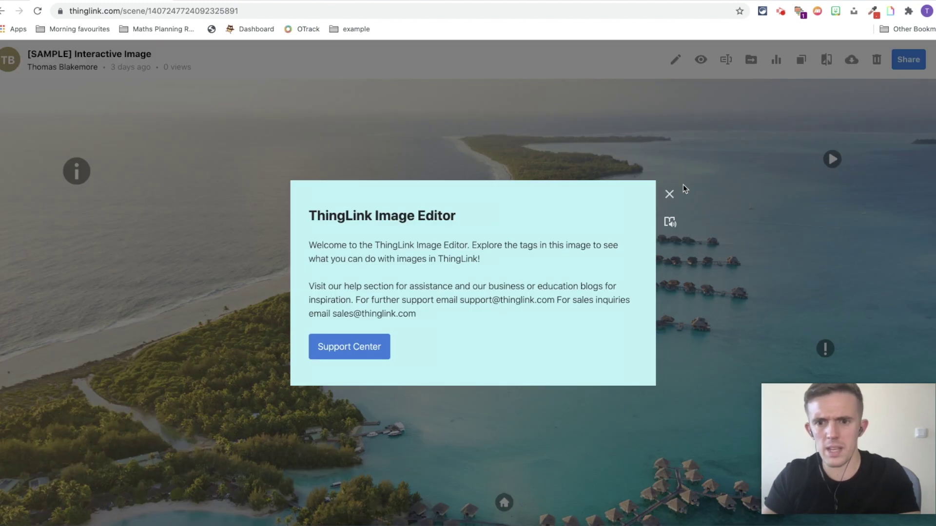
{"action": "left_click", "coordinate": [669, 224]}
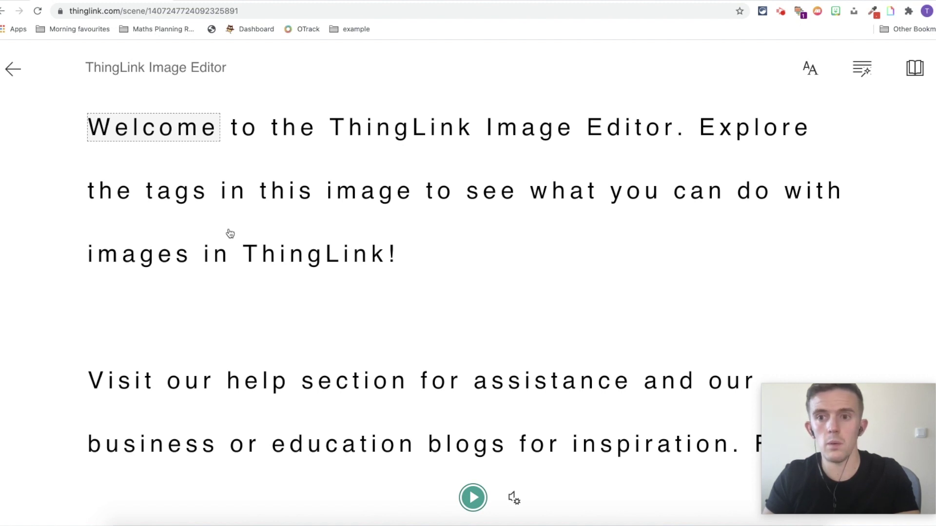
{"action": "left_click", "coordinate": [18, 73]}
{"action": "left_click", "coordinate": [695, 130]}
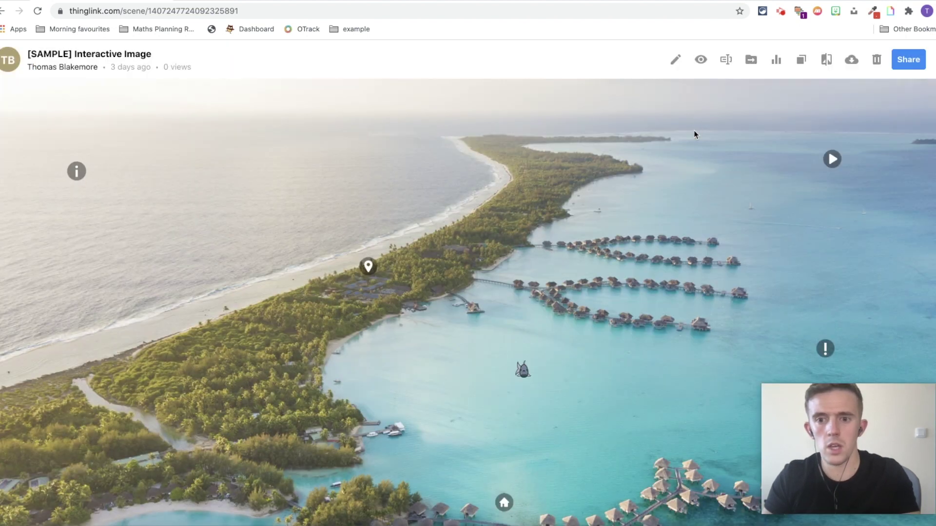
{"action": "left_click", "coordinate": [832, 159]}
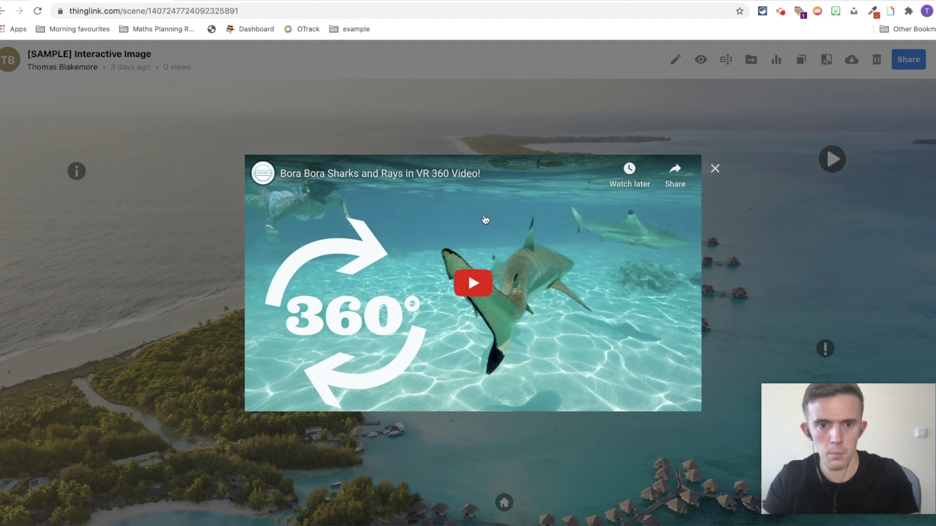
{"action": "left_click", "coordinate": [799, 221]}
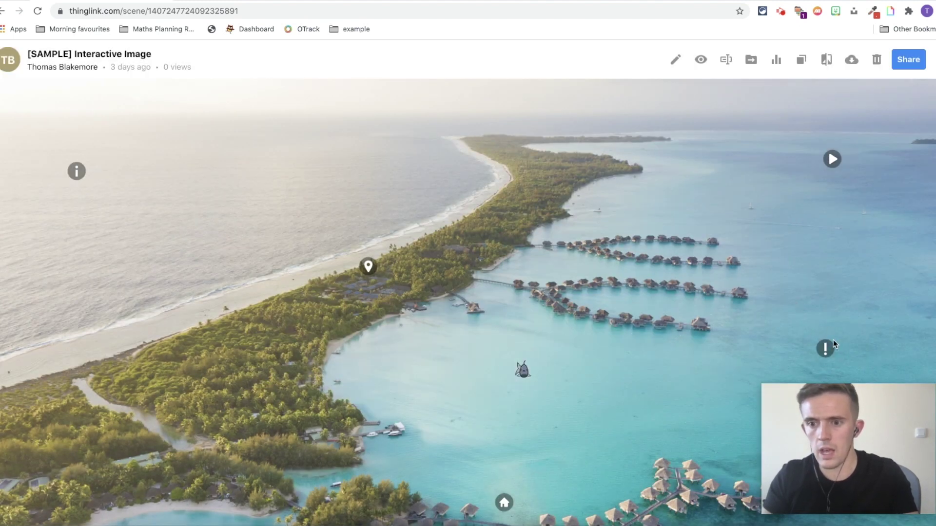
{"action": "left_click", "coordinate": [524, 376]}
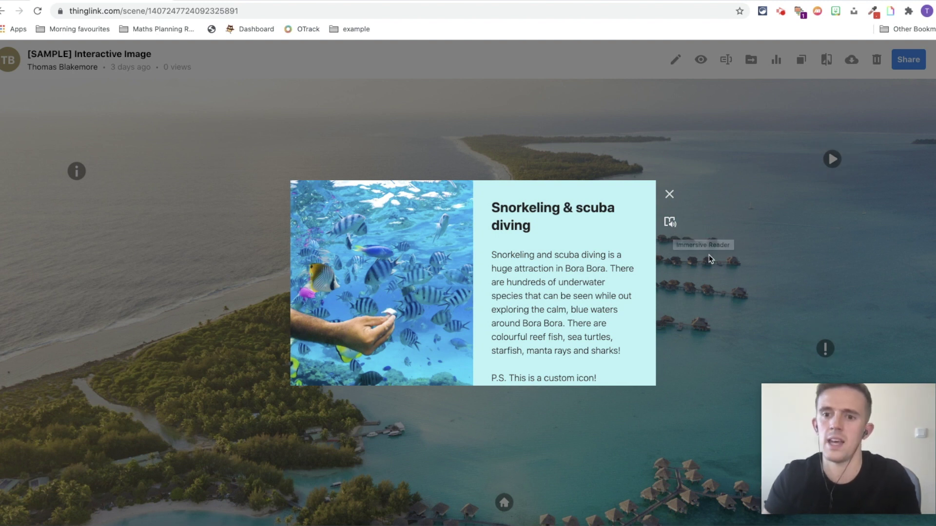
{"action": "left_click", "coordinate": [731, 260]}
Scroll down and browse the overwater bungalow photo tag's gallery through three photos, then close it.
{"action": "scroll", "coordinate": [531, 501], "scroll_direction": "down", "scroll_amount": 2}
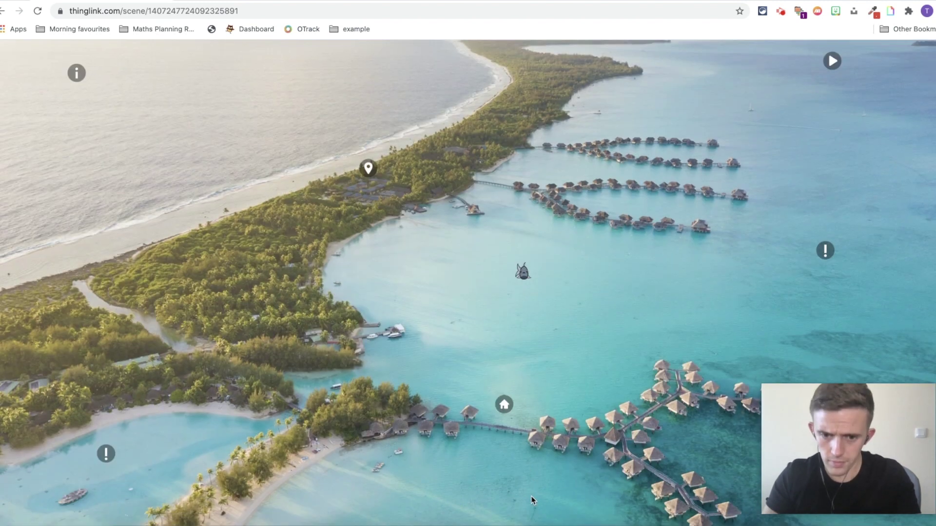
{"action": "scroll", "coordinate": [531, 501], "scroll_direction": "down", "scroll_amount": 2}
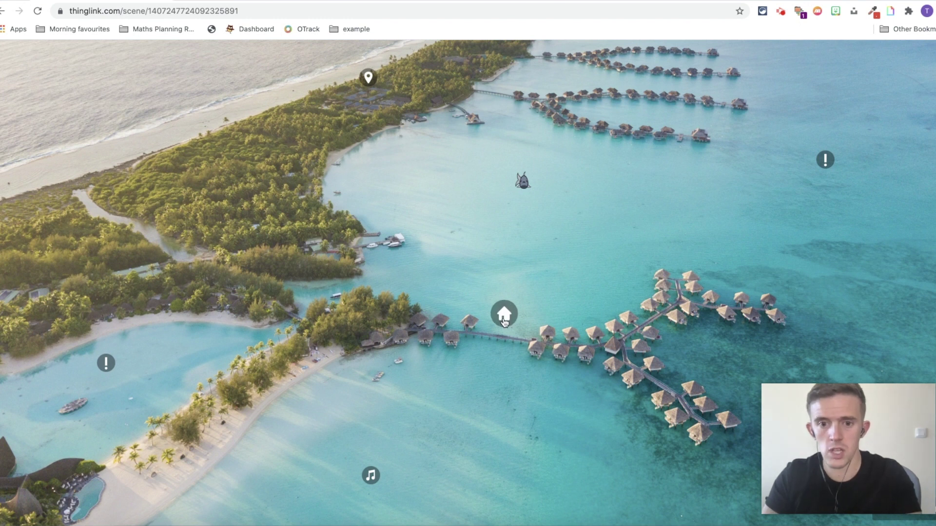
{"action": "left_click", "coordinate": [504, 322]}
{"action": "left_click", "coordinate": [640, 283]}
{"action": "left_click", "coordinate": [641, 283]}
{"action": "left_click", "coordinate": [640, 283]}
{"action": "left_click", "coordinate": [524, 452]}
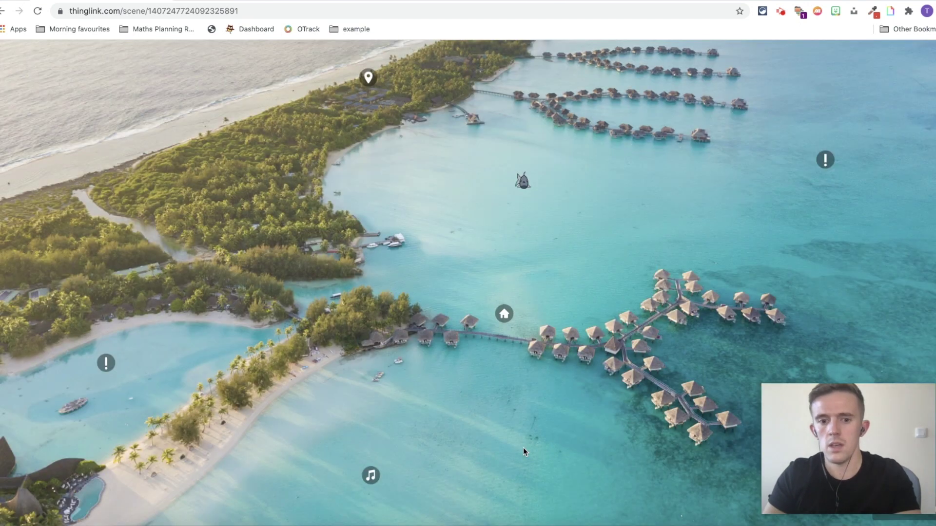
Preview the ocean waves audio tag, then close its player.
{"action": "left_click", "coordinate": [369, 476]}
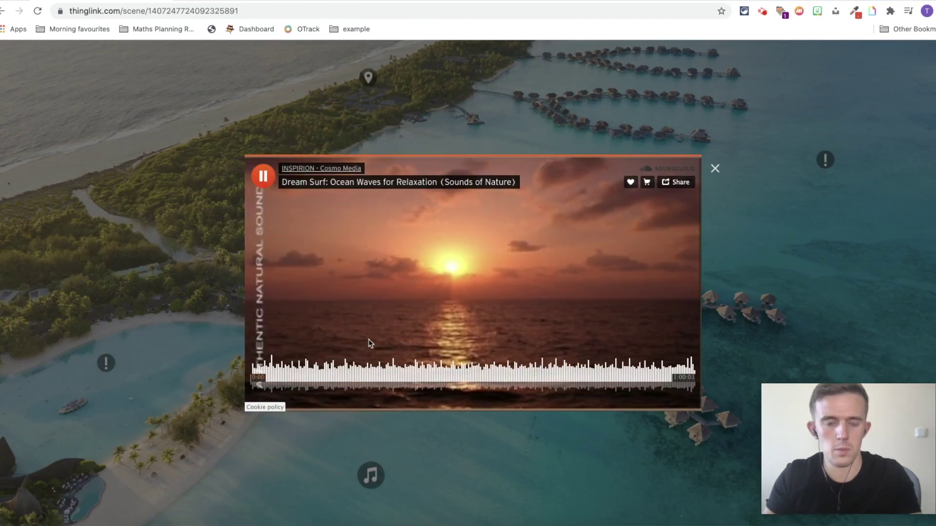
{"action": "left_click", "coordinate": [715, 170]}
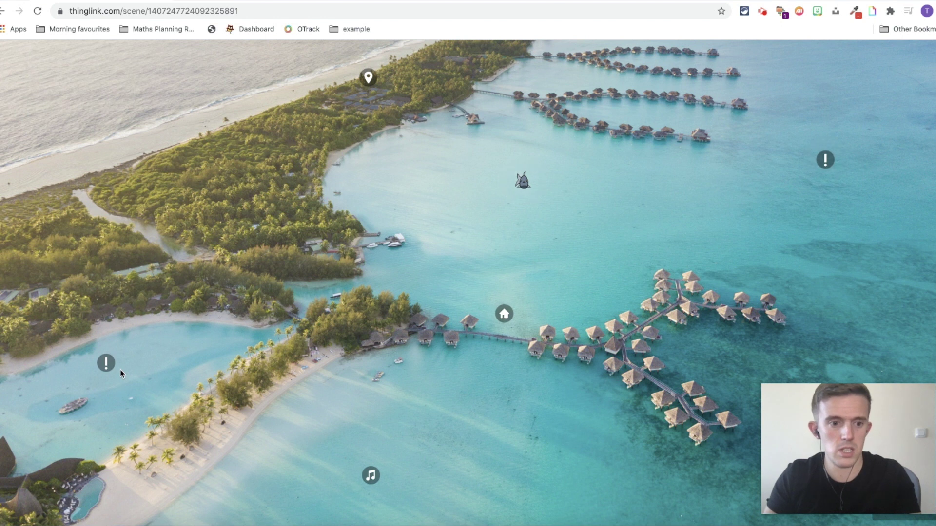
{"action": "mouse_move", "coordinate": [114, 373]}
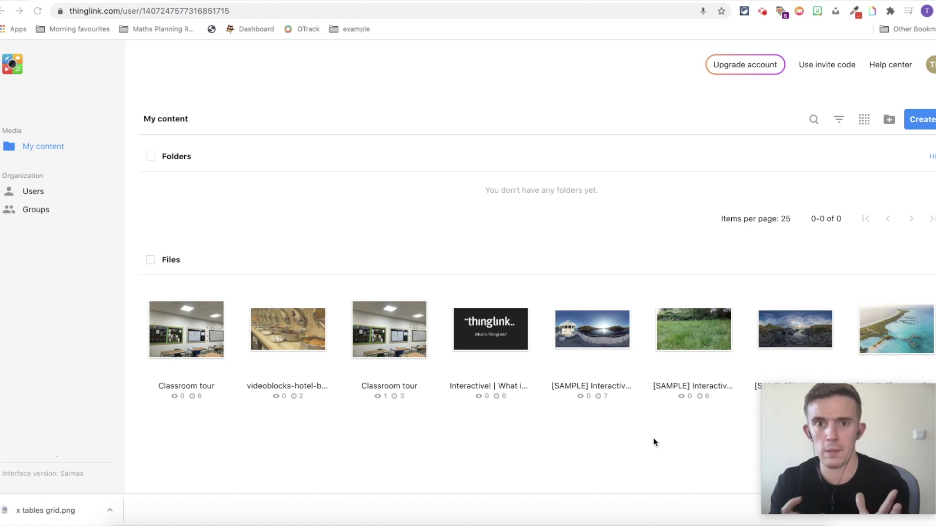
Play the [SAMPLE] Interactive Video and browse the magpie habitat card's photos.
{"action": "left_click", "coordinate": [692, 347]}
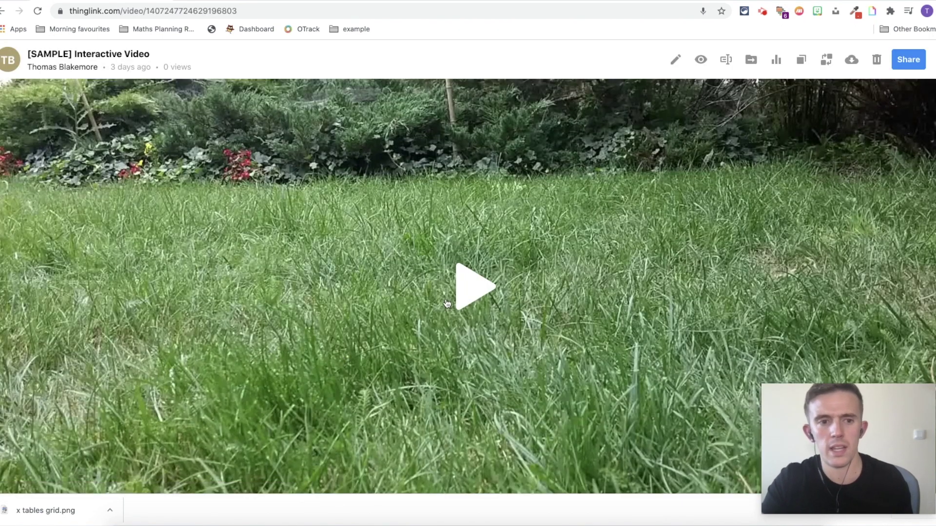
{"action": "left_click", "coordinate": [474, 288]}
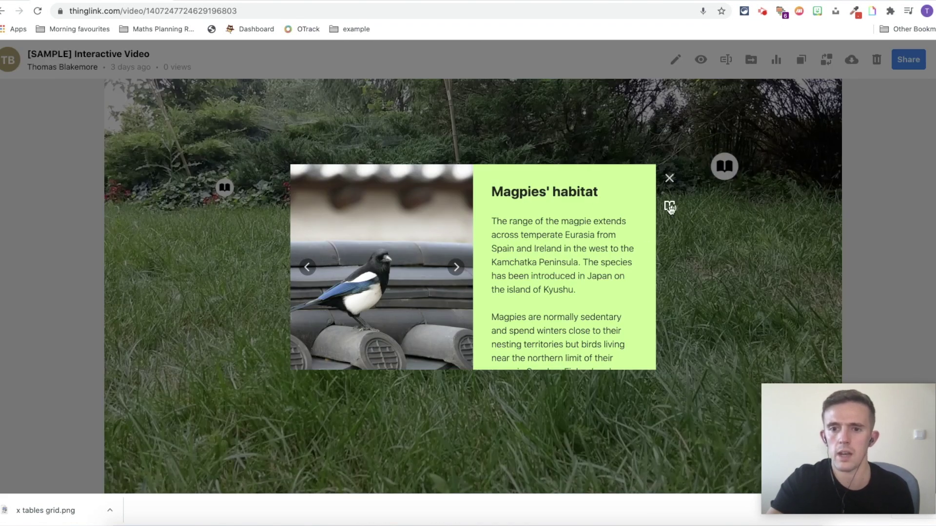
{"action": "left_click", "coordinate": [456, 268]}
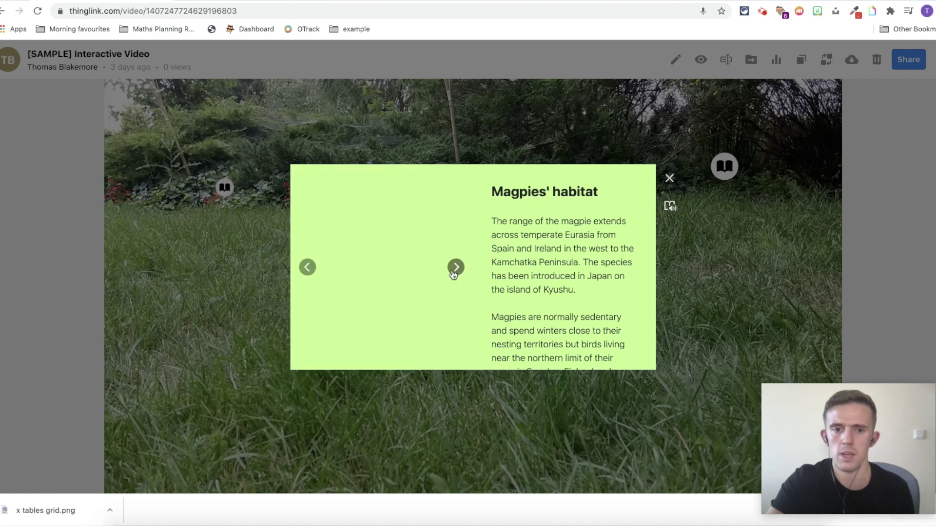
{"action": "left_click", "coordinate": [454, 272]}
{"action": "left_click", "coordinate": [454, 271]}
{"action": "key", "text": "Escape"}
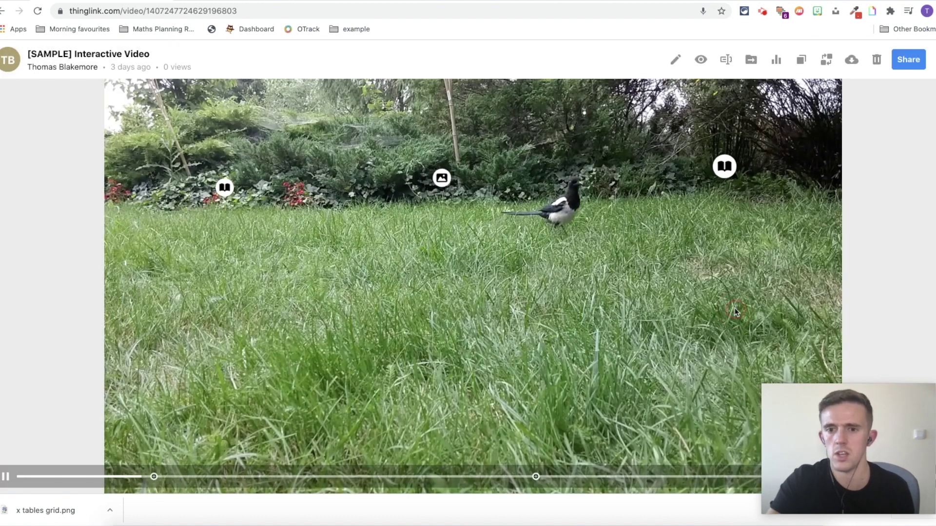
Browse the centre photo tag, view the Eurasian magpie text card, then pause the video.
{"action": "left_click", "coordinate": [442, 178]}
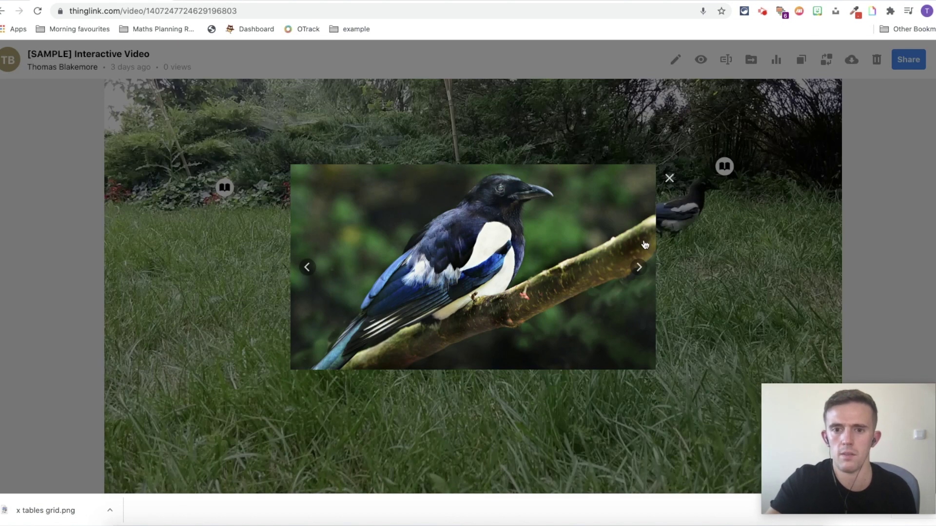
{"action": "left_click", "coordinate": [639, 268]}
{"action": "left_click", "coordinate": [639, 268]}
{"action": "left_click", "coordinate": [639, 268]}
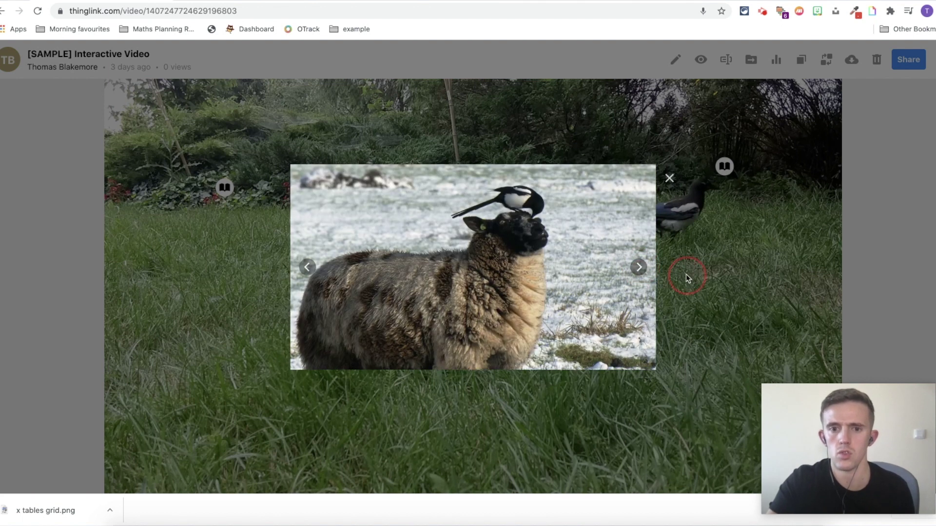
{"action": "left_click", "coordinate": [690, 273]}
{"action": "left_click", "coordinate": [226, 188]}
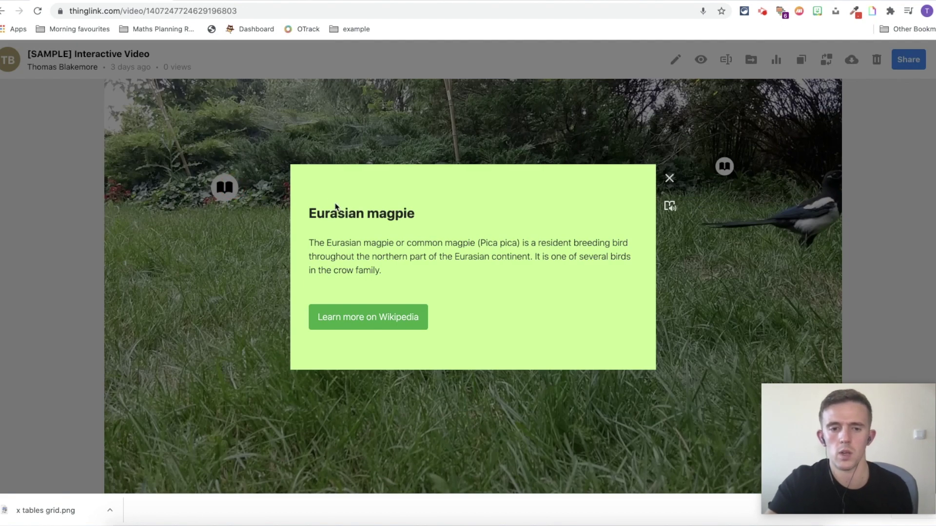
{"action": "left_click", "coordinate": [723, 307]}
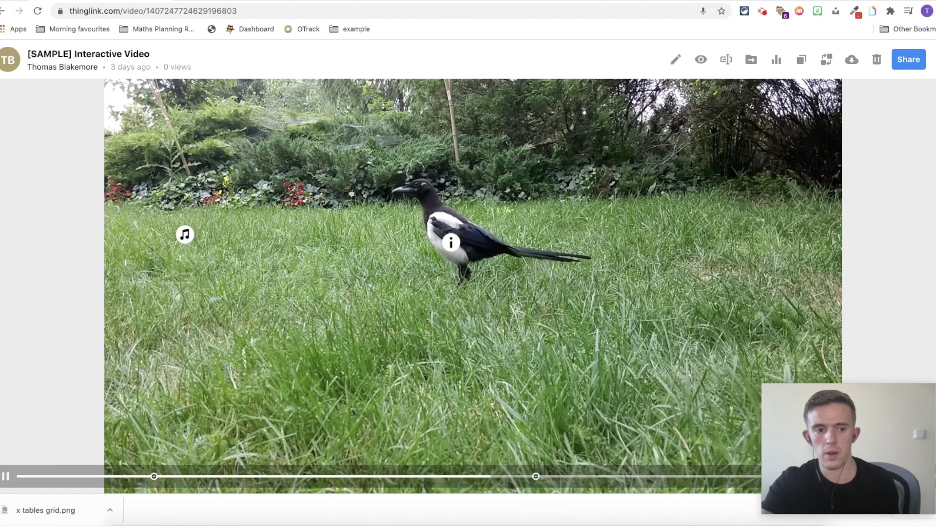
{"action": "left_click", "coordinate": [4, 478]}
Preview the Magpie's sounds audio tag and the Tagging videos on ThingLink tag, then leave the video.
{"action": "mouse_move", "coordinate": [454, 241]}
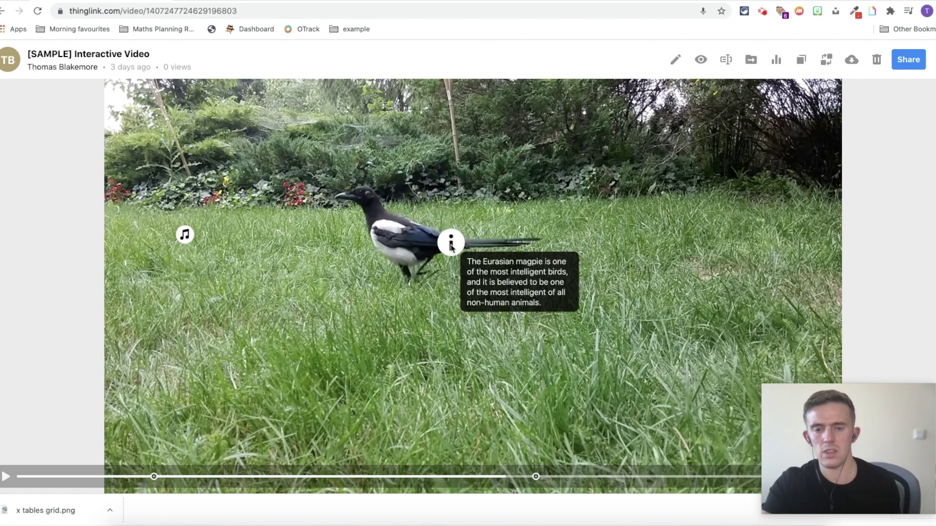
{"action": "left_click", "coordinate": [186, 236]}
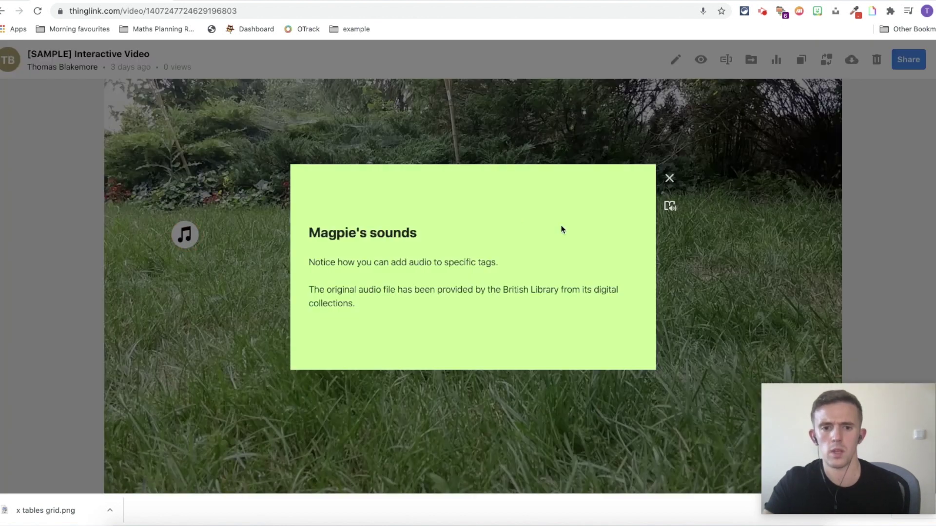
{"action": "left_click", "coordinate": [672, 180]}
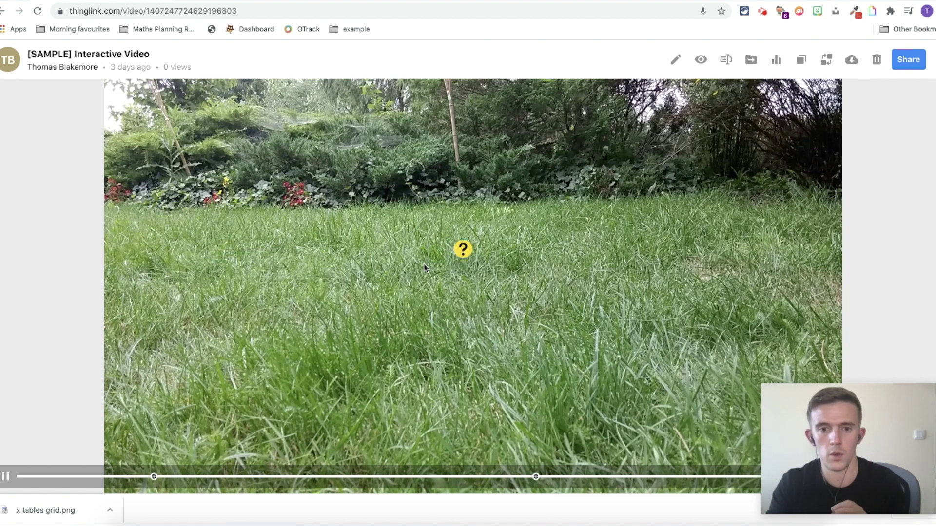
{"action": "left_click", "coordinate": [461, 255]}
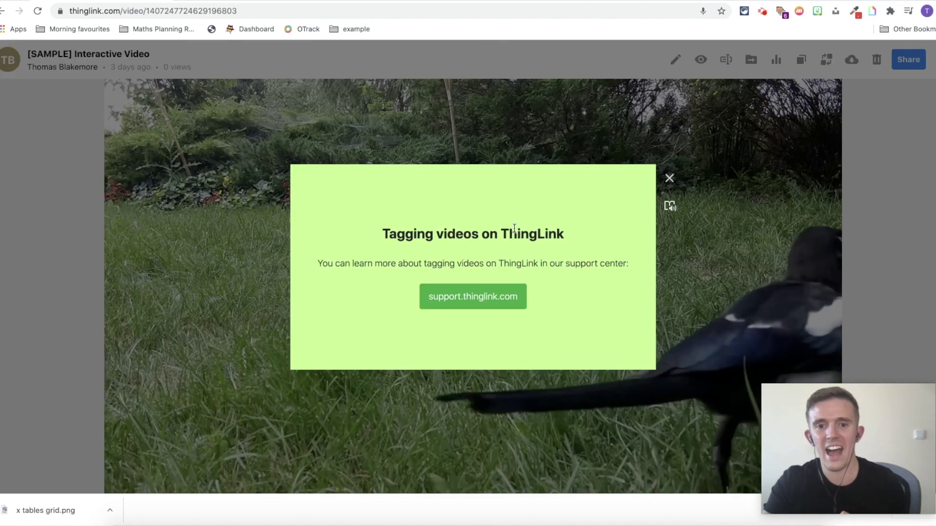
{"action": "left_click", "coordinate": [680, 182]}
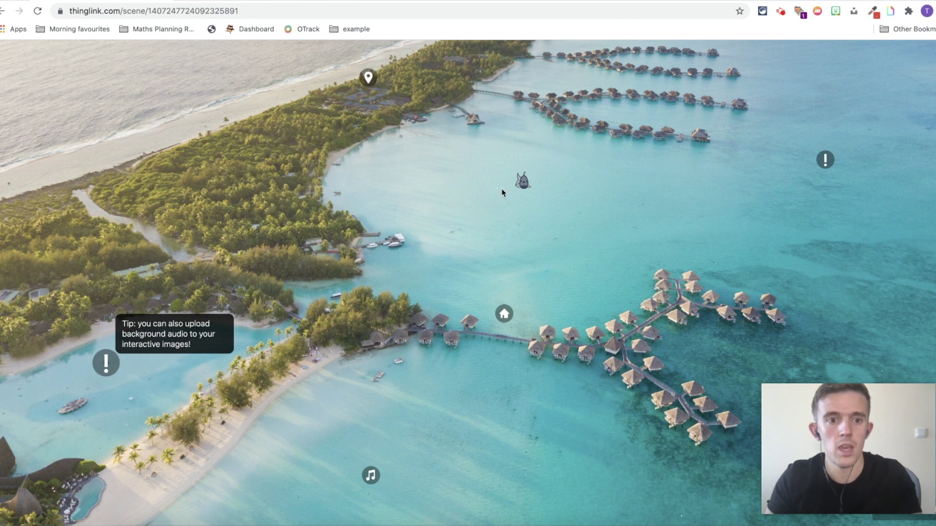
{"action": "scroll", "coordinate": [503, 192], "scroll_direction": "up", "scroll_amount": 4}
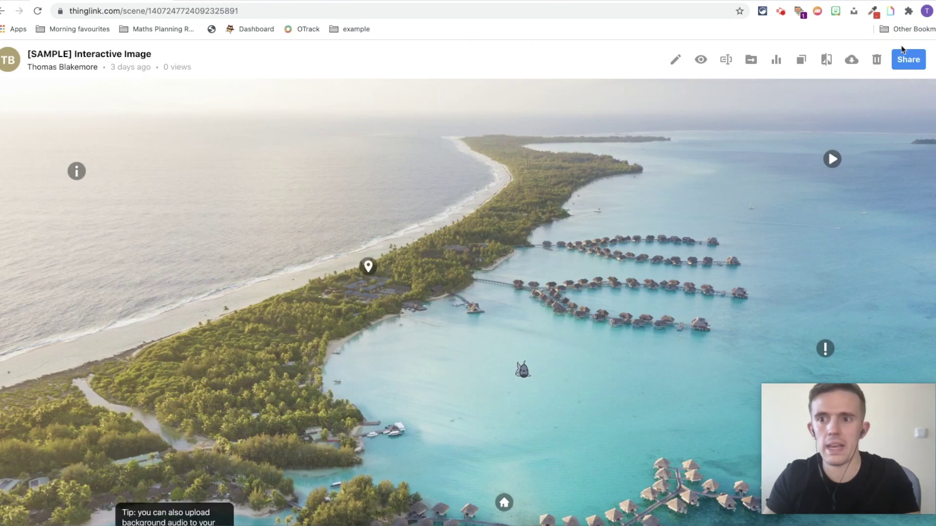
Open Classroom tour full-size and preview its Bones video, English board image and Science audio tags.
{"action": "left_click", "coordinate": [933, 60]}
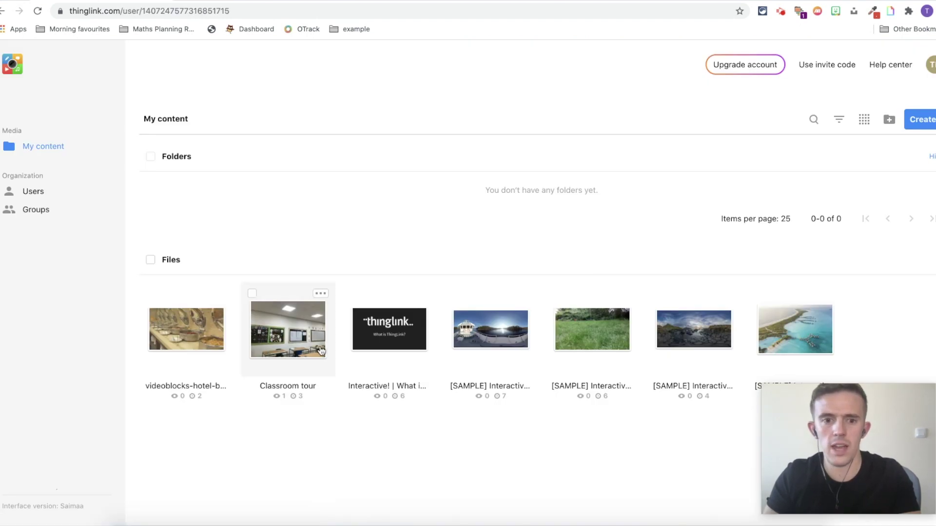
{"action": "left_click", "coordinate": [277, 346]}
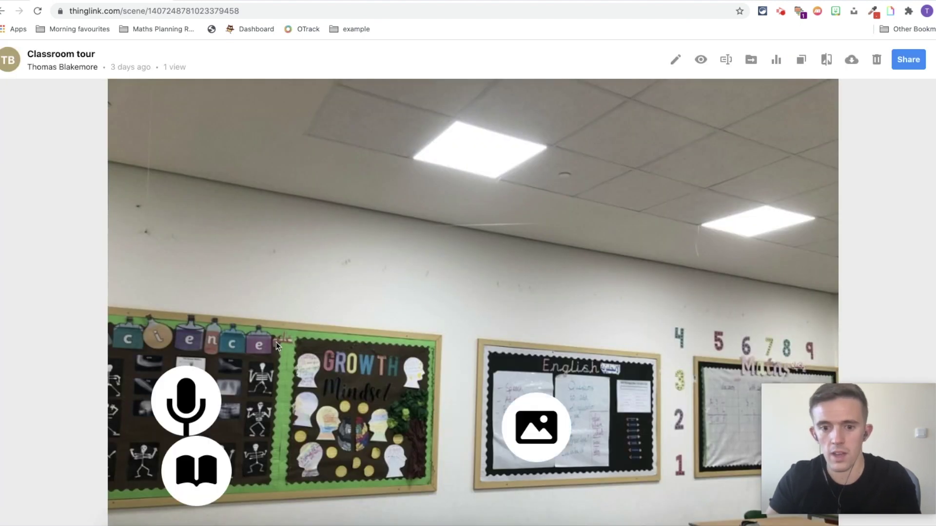
{"action": "left_click", "coordinate": [433, 301]}
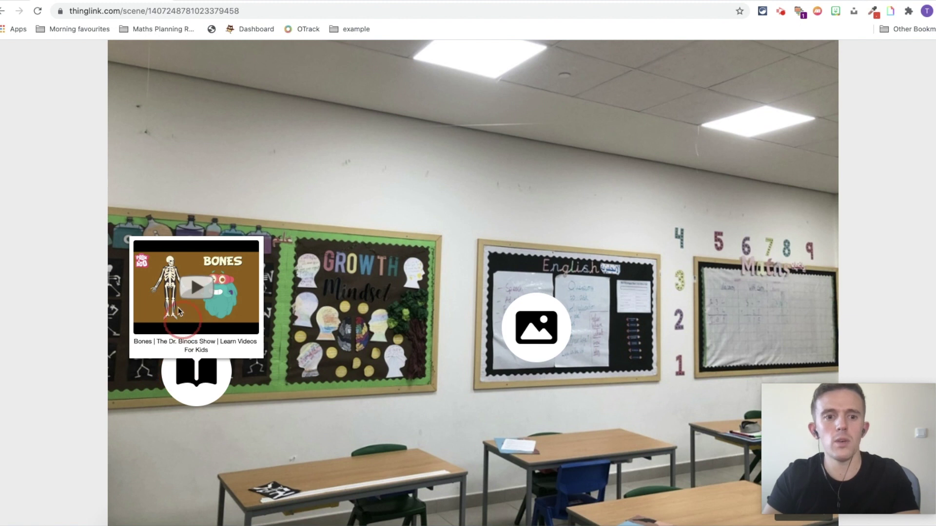
{"action": "left_click", "coordinate": [190, 312]}
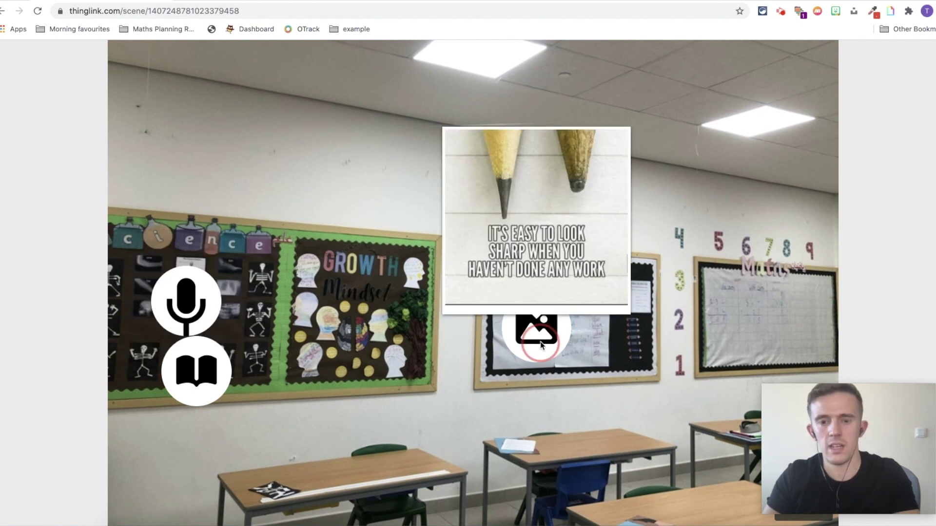
{"action": "left_click", "coordinate": [180, 396]}
{"action": "left_click", "coordinate": [203, 386]}
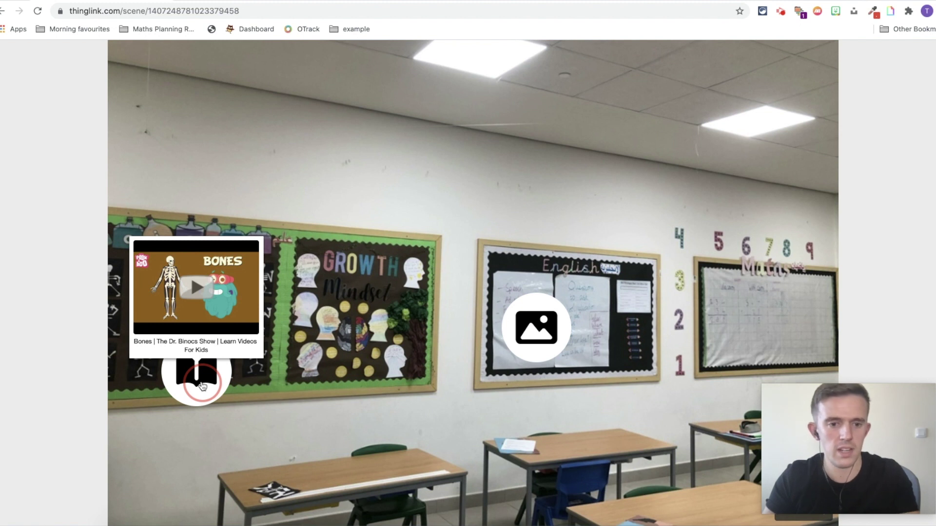
{"action": "left_click", "coordinate": [308, 278]}
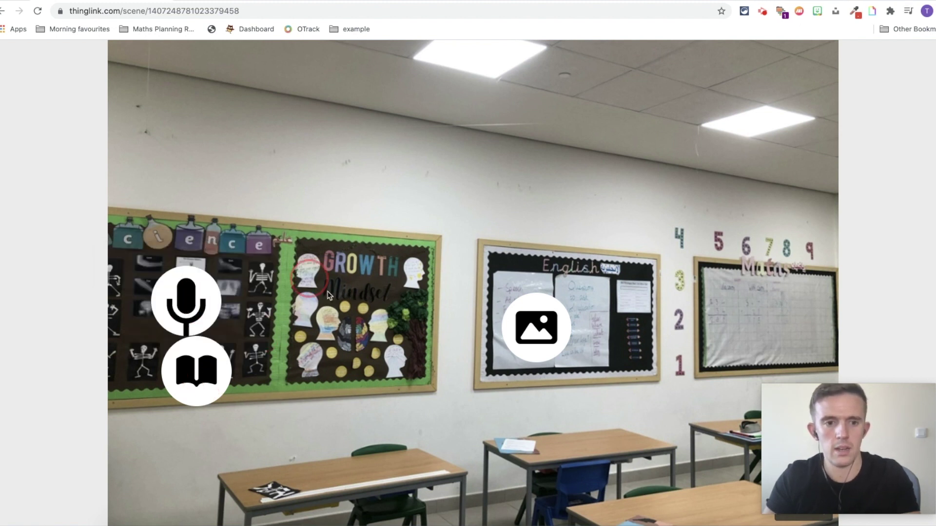
Finish previewing and convert the Classroom tour scene to the new editor format.
{"action": "left_click", "coordinate": [341, 335]}
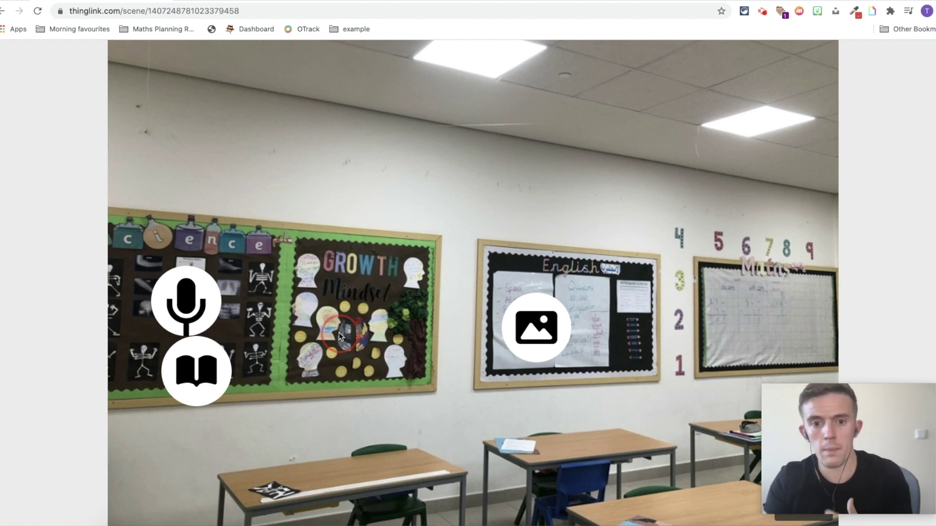
{"action": "left_click", "coordinate": [263, 504]}
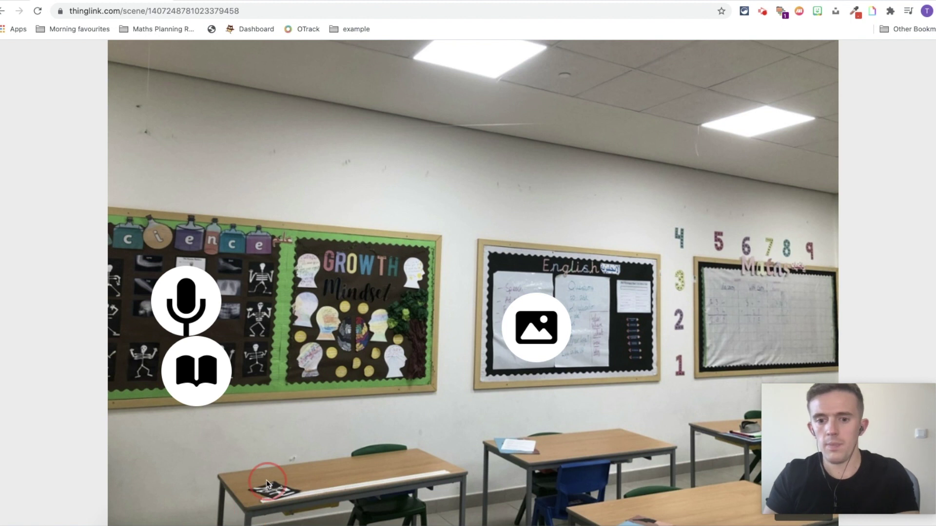
{"action": "left_click", "coordinate": [470, 390]}
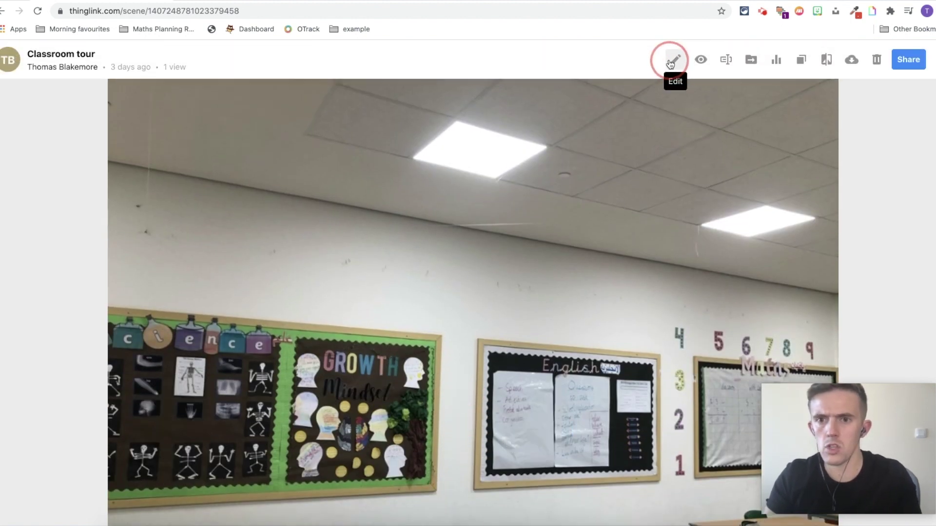
{"action": "left_click", "coordinate": [671, 61]}
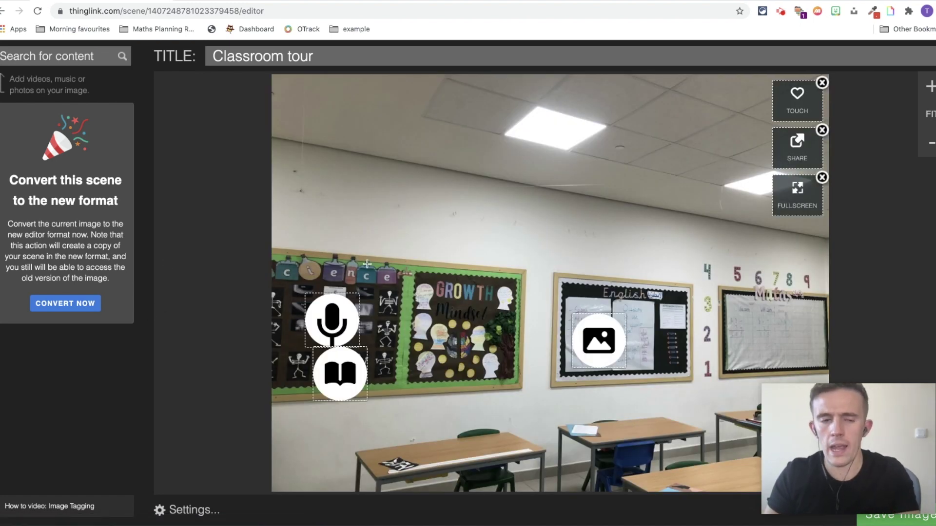
{"action": "left_click", "coordinate": [75, 303]}
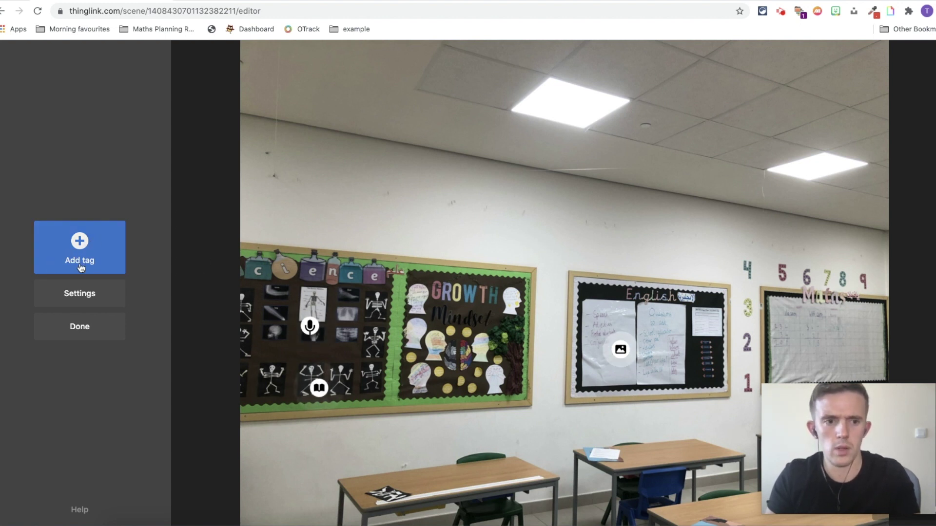
Check the tag settings' Color scheme options, then begin a new tag on the classroom scene.
{"action": "left_click", "coordinate": [77, 299]}
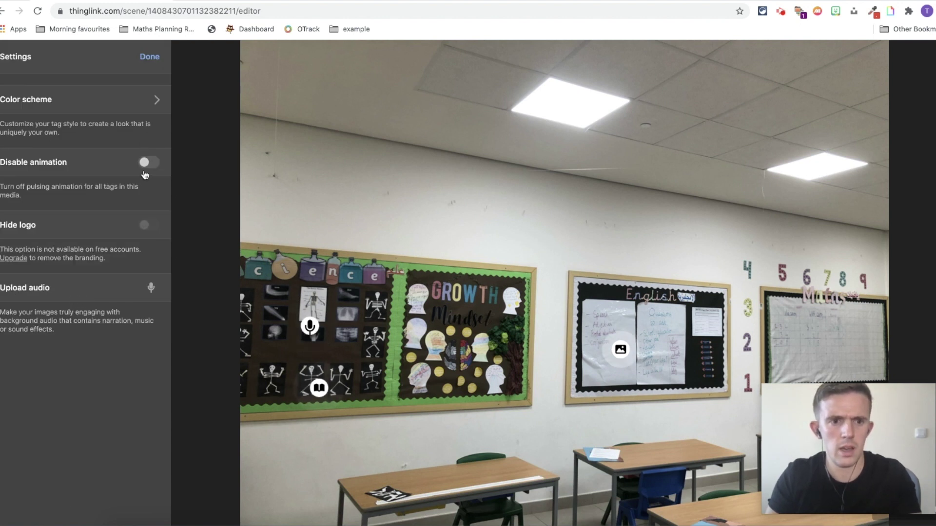
{"action": "left_click", "coordinate": [146, 104]}
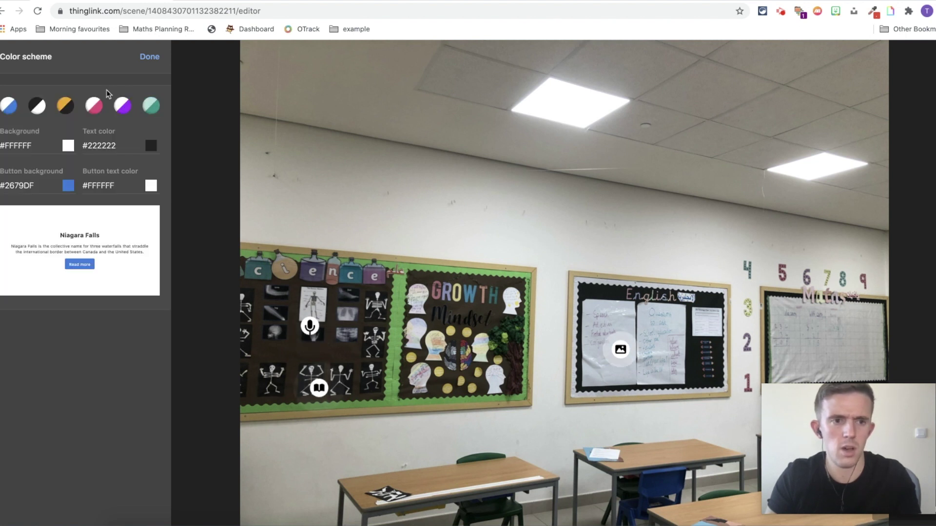
{"action": "left_click", "coordinate": [149, 57]}
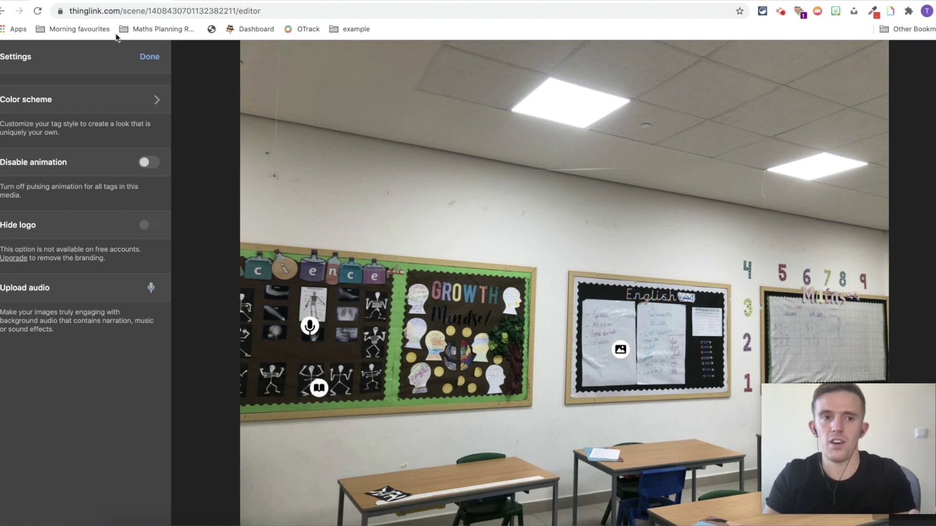
{"action": "left_click", "coordinate": [147, 57]}
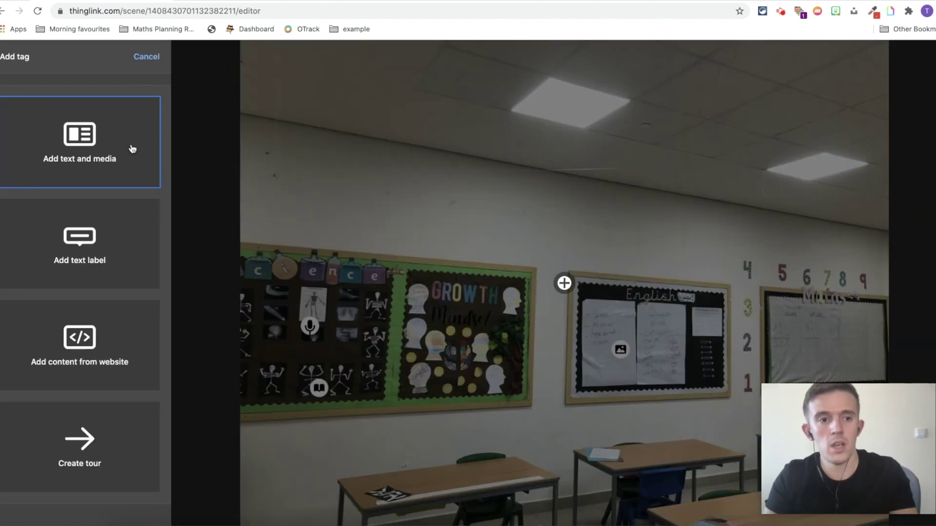
Create a text-and-media 'Maths display' tag with description, Practice on TTRS button and times tables grid image.
{"action": "left_click", "coordinate": [96, 157]}
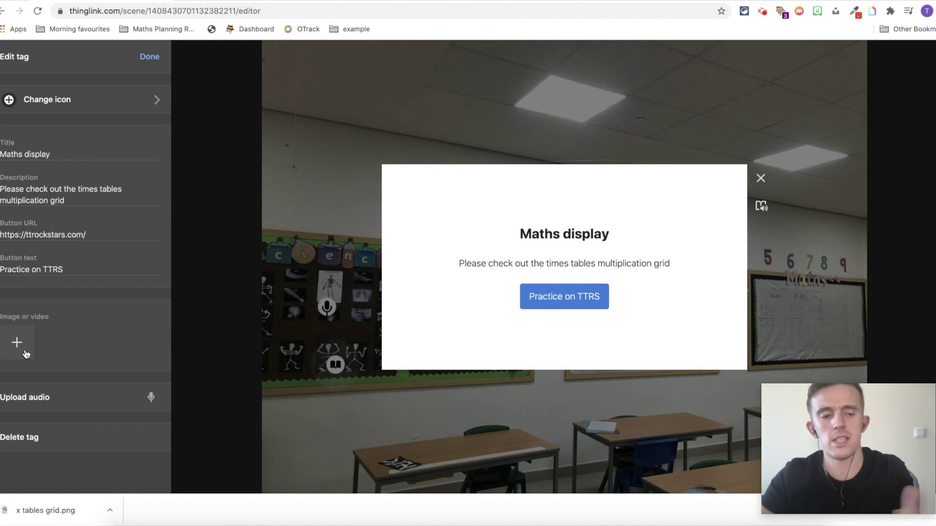
{"action": "left_click", "coordinate": [25, 354]}
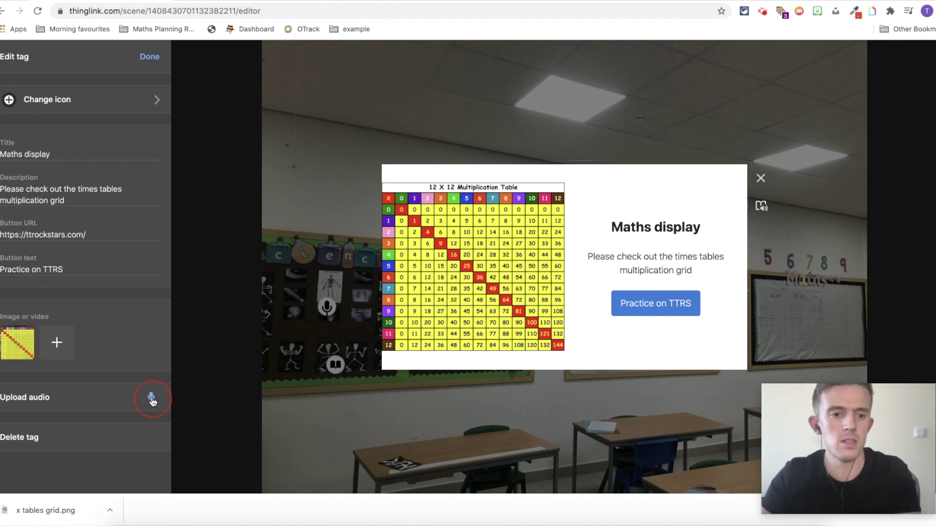
{"action": "left_click", "coordinate": [152, 399]}
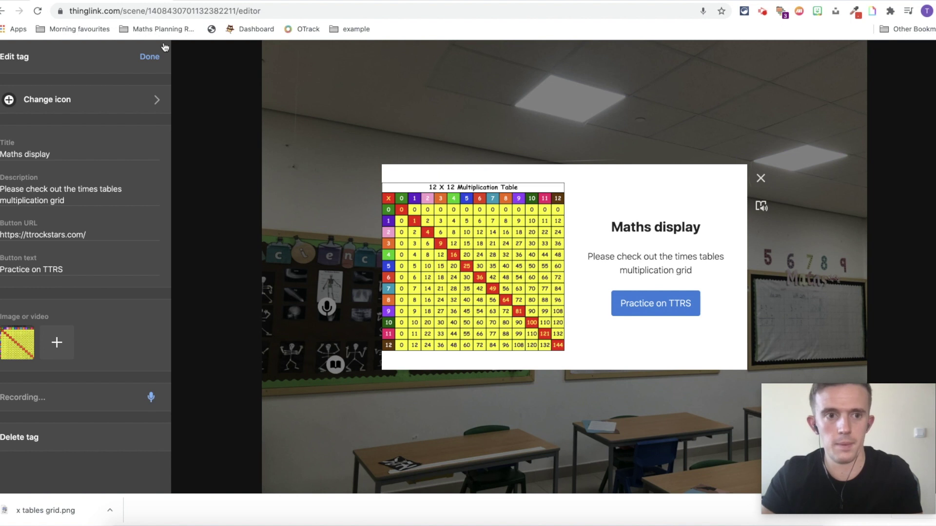
{"action": "left_click", "coordinate": [148, 58]}
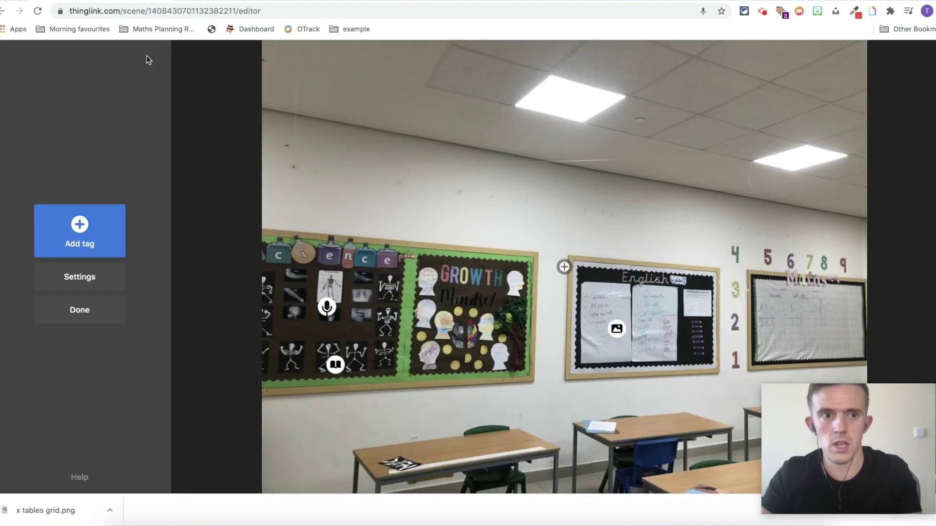
Switch the Maths display tag to the yellow divide icon and drag it onto the Maths board.
{"action": "left_click", "coordinate": [556, 265]}
{"action": "left_click", "coordinate": [82, 97]}
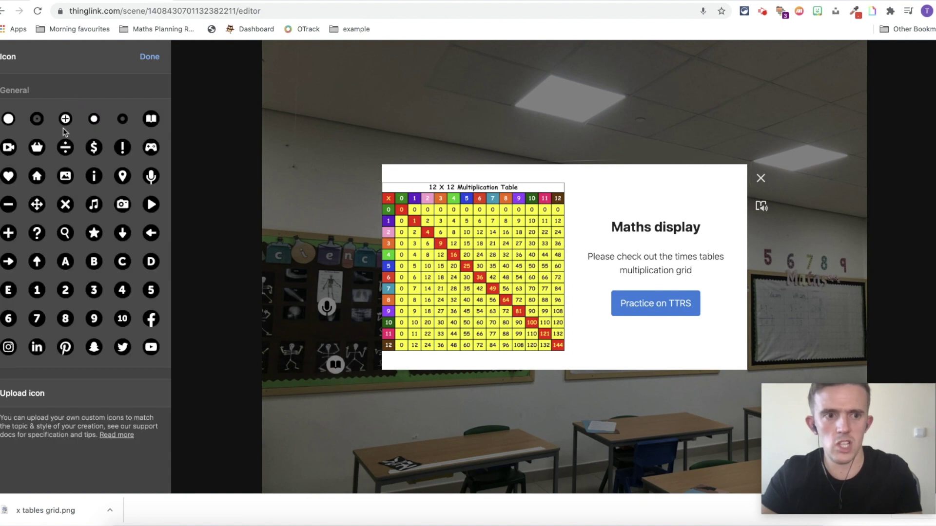
{"action": "left_click", "coordinate": [65, 147]}
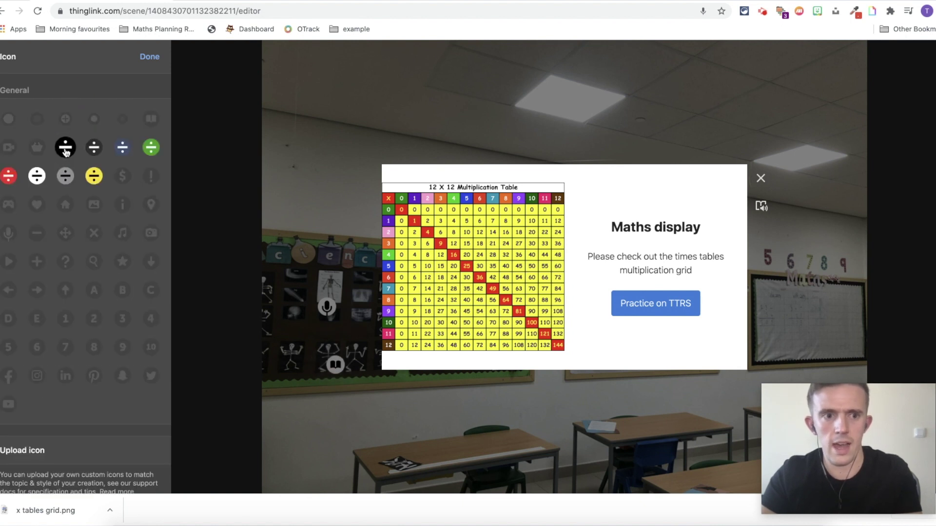
{"action": "left_click", "coordinate": [94, 176]}
{"action": "left_click", "coordinate": [150, 56]}
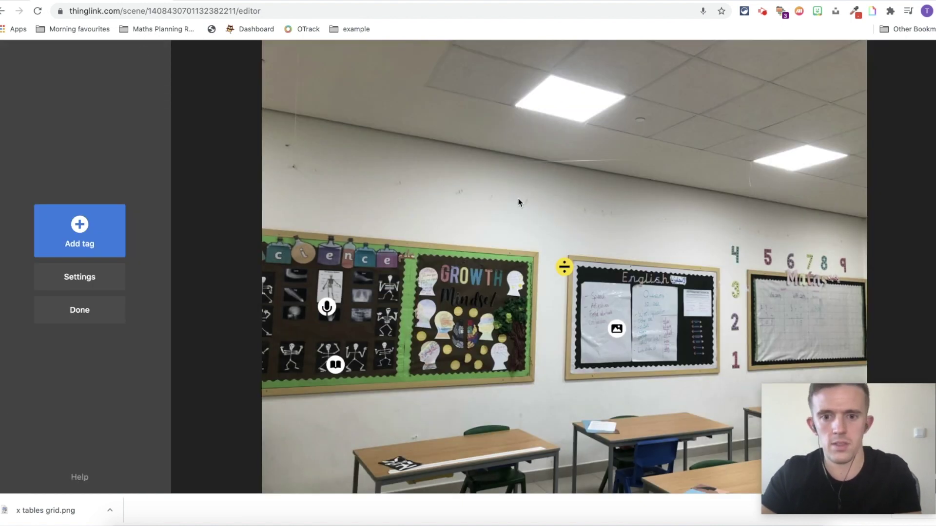
{"action": "left_click_drag", "start_coordinate": [570, 279], "coordinate": [798, 333]}
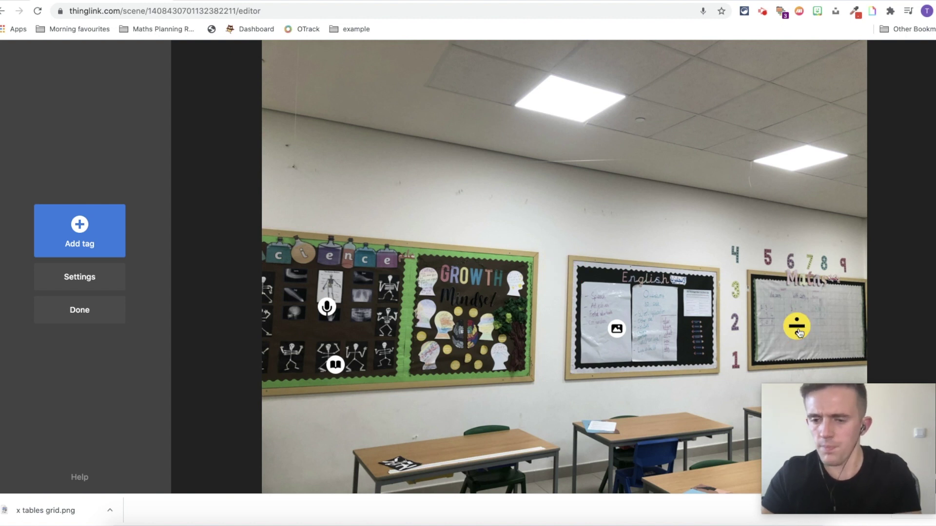
{"action": "left_click", "coordinate": [798, 333]}
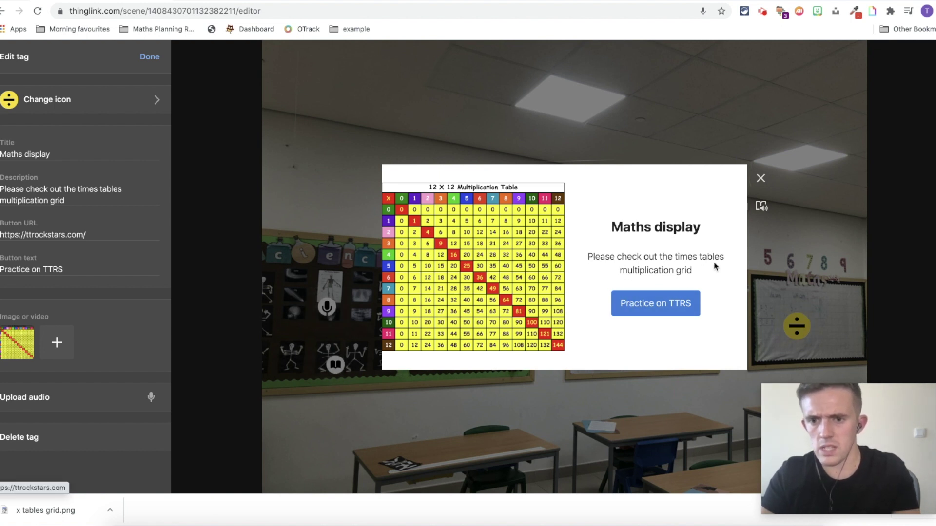
{"action": "left_click", "coordinate": [759, 182]}
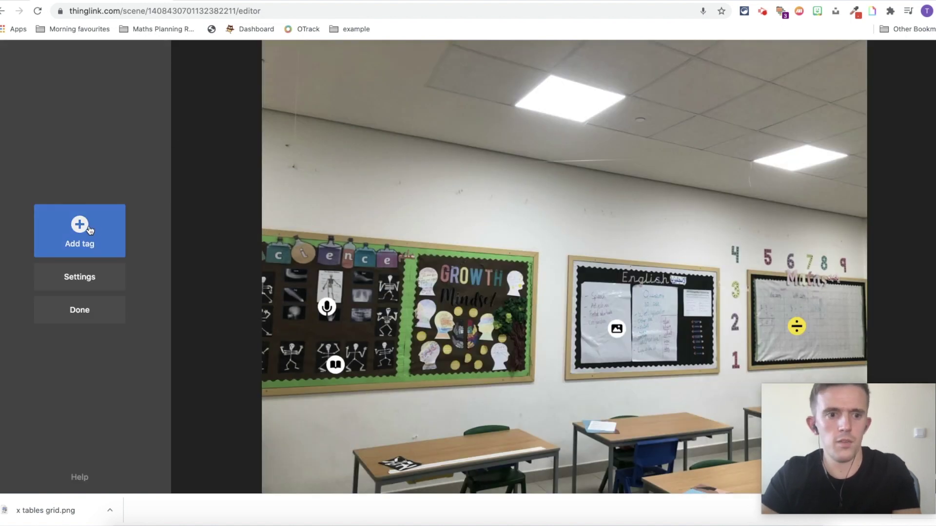
{"action": "left_click", "coordinate": [82, 234]}
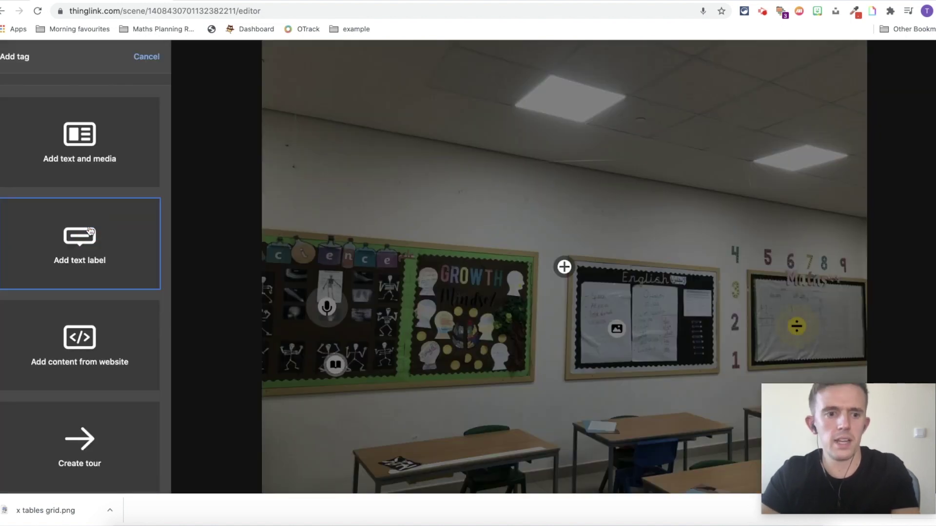
{"action": "left_click", "coordinate": [112, 365]}
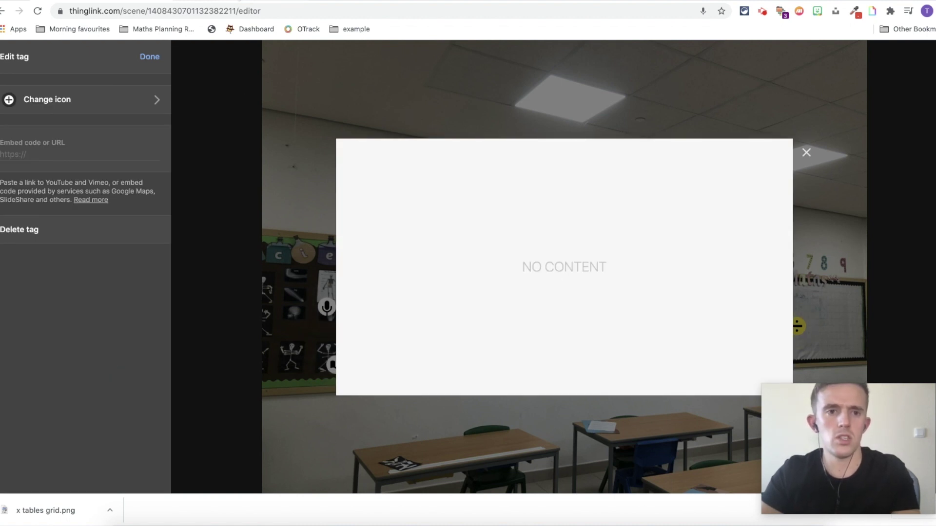
{"action": "left_click", "coordinate": [142, 59]}
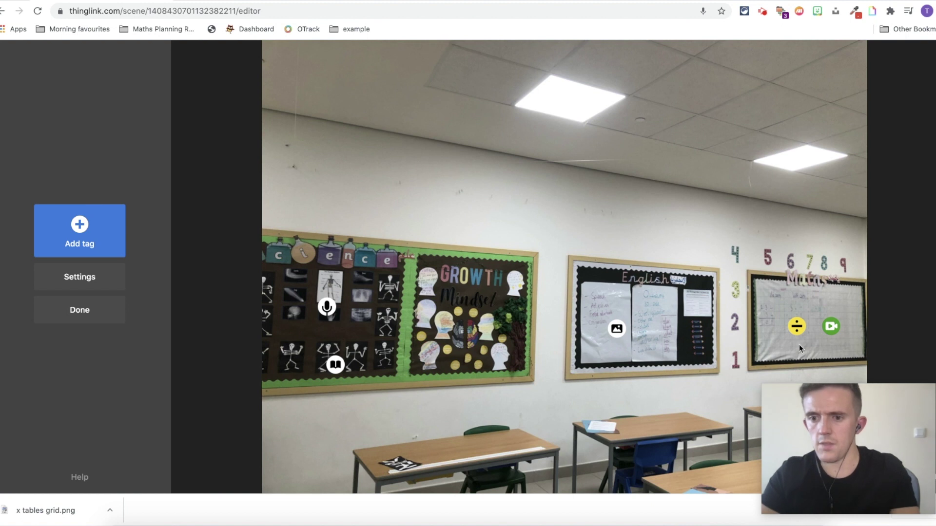
{"action": "left_click", "coordinate": [830, 328]}
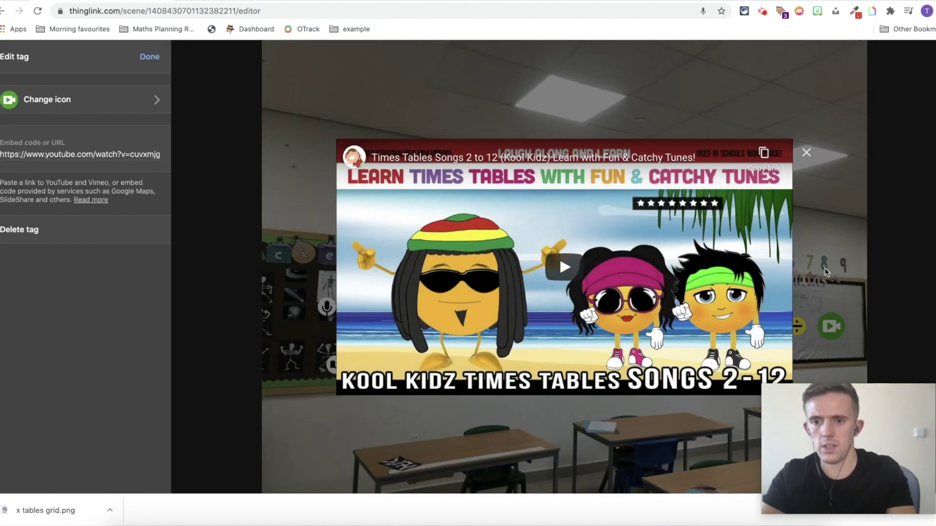
{"action": "left_click", "coordinate": [795, 333]}
{"action": "left_click", "coordinate": [795, 333]}
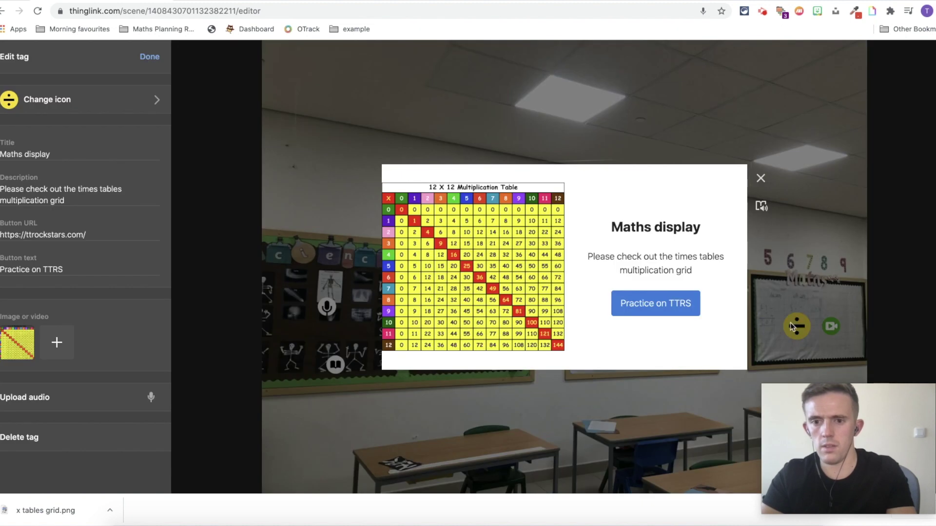
{"action": "left_click", "coordinate": [793, 305]}
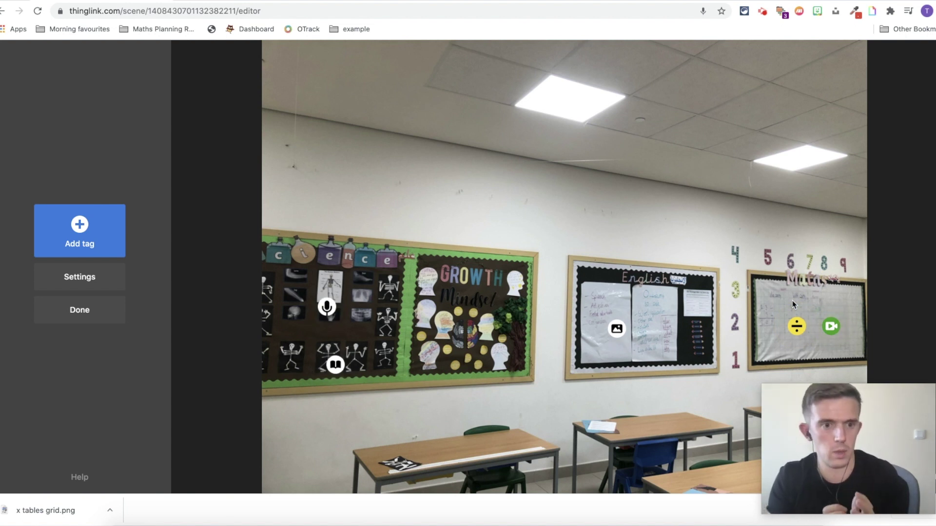
Add a 'check out the audio below' text label and drag it onto the skeleton poster.
{"action": "left_click", "coordinate": [80, 230]}
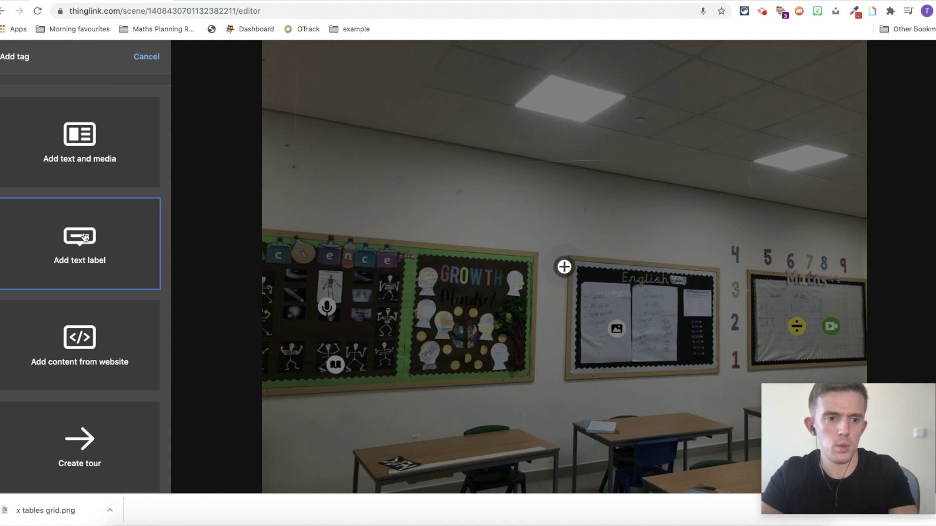
{"action": "left_click", "coordinate": [85, 237]}
{"action": "type", "text": "check out the audio below"}
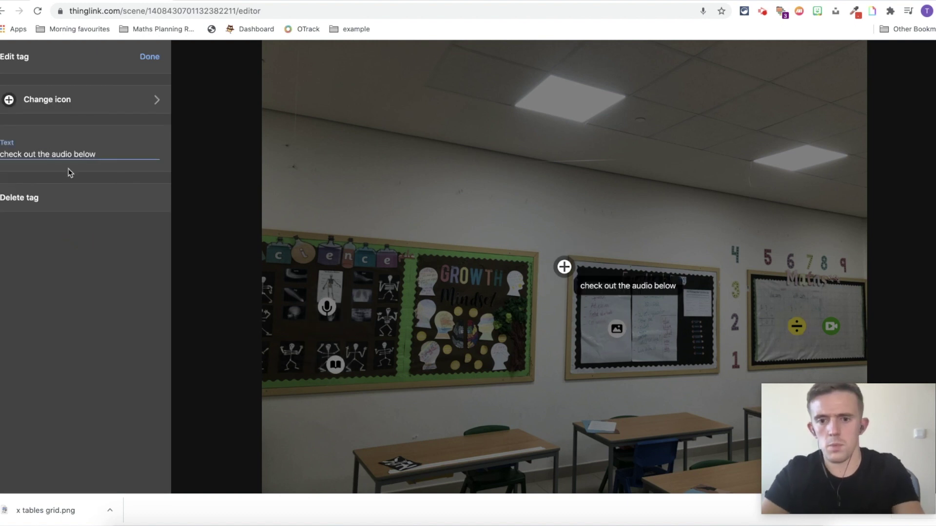
{"action": "left_click", "coordinate": [568, 269]}
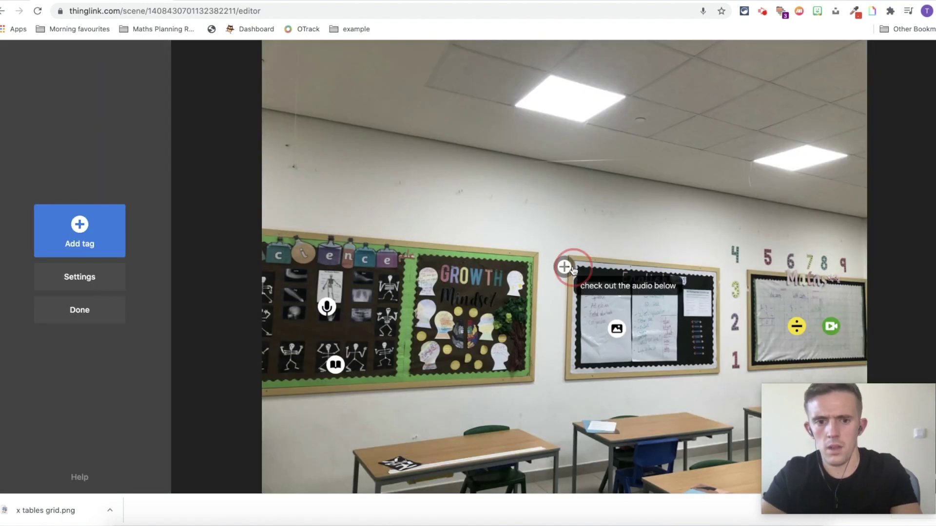
{"action": "left_click_drag", "start_coordinate": [574, 272], "coordinate": [339, 282]}
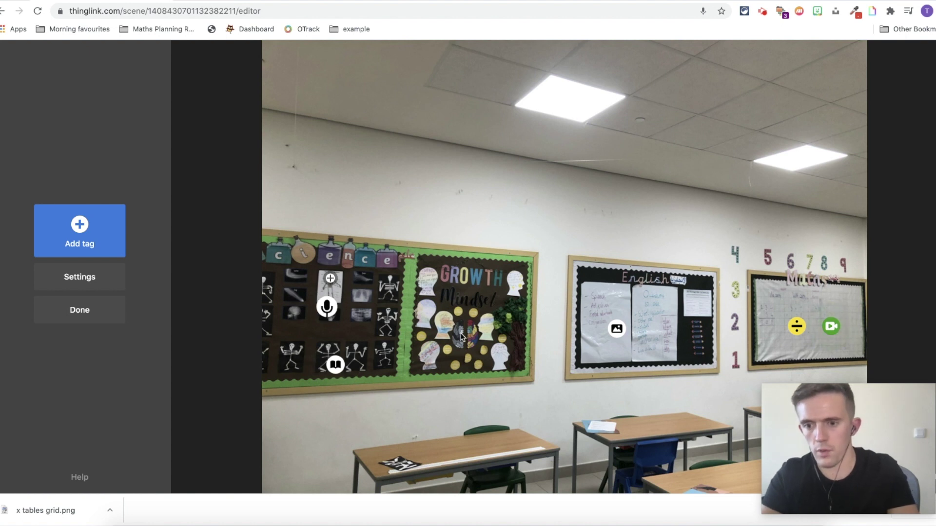
Start a website content tag, look over its icon choices, then exit the editor.
{"action": "left_click", "coordinate": [71, 246]}
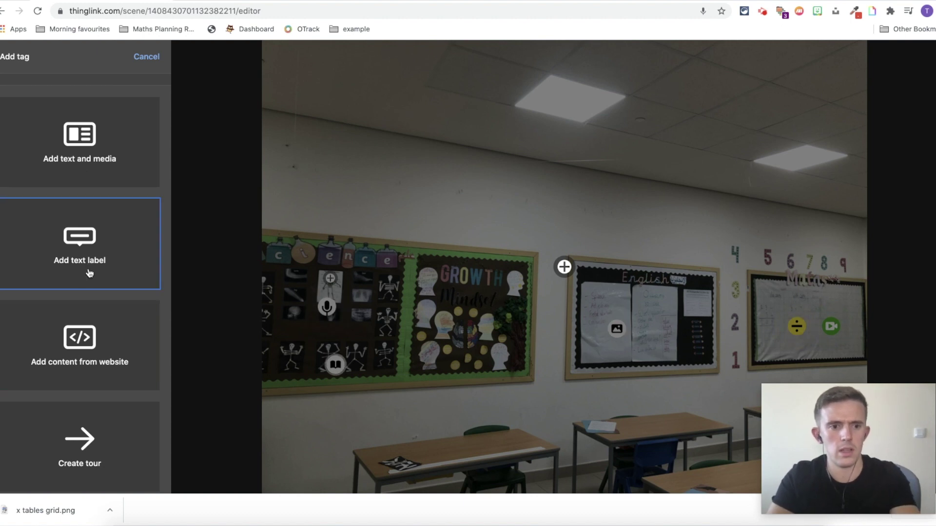
{"action": "left_click", "coordinate": [82, 344]}
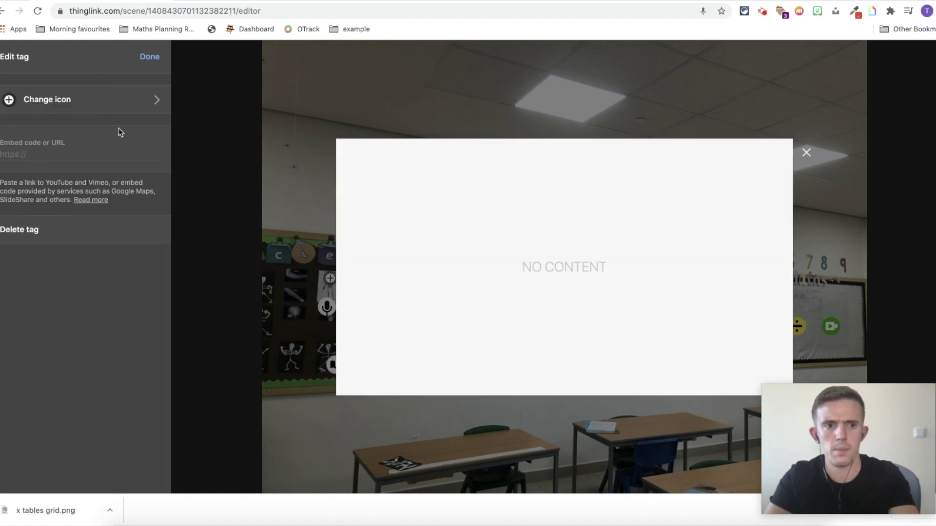
{"action": "left_click", "coordinate": [85, 101]}
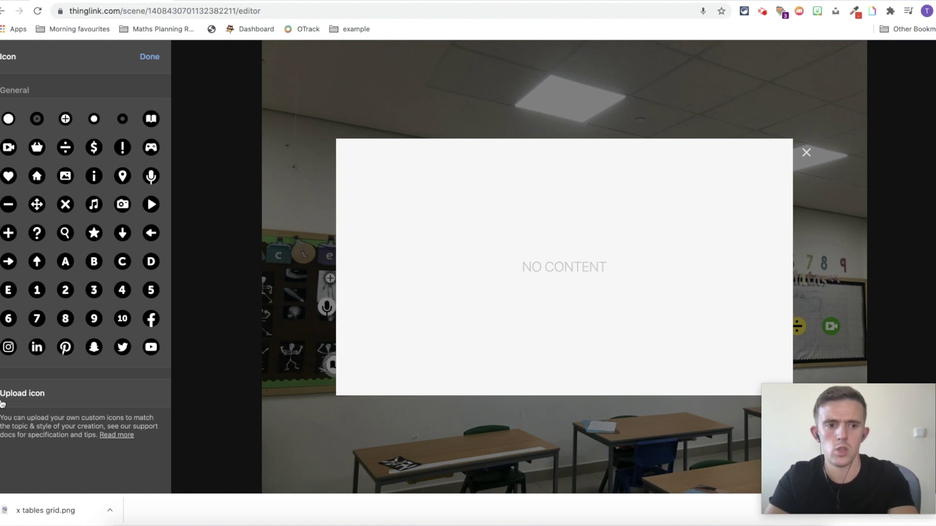
{"action": "left_click", "coordinate": [151, 63]}
{"action": "left_click", "coordinate": [151, 63]}
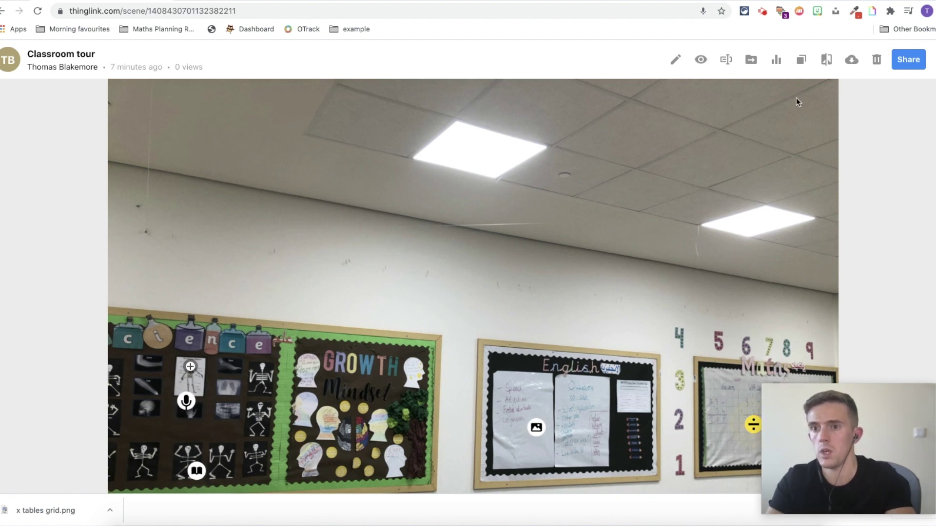
Cancel a background replacement, then save the Classroom tour's privacy as Unlisted.
{"action": "left_click", "coordinate": [828, 60]}
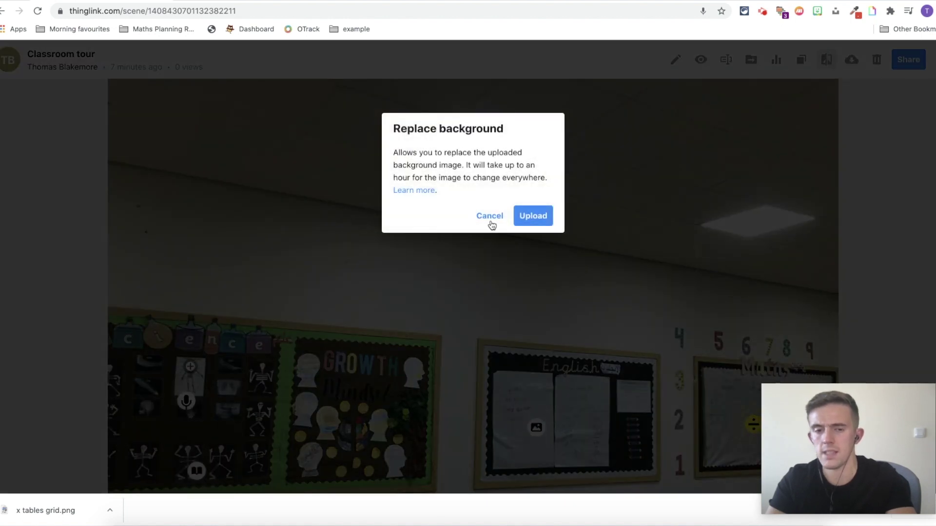
{"action": "left_click", "coordinate": [490, 217]}
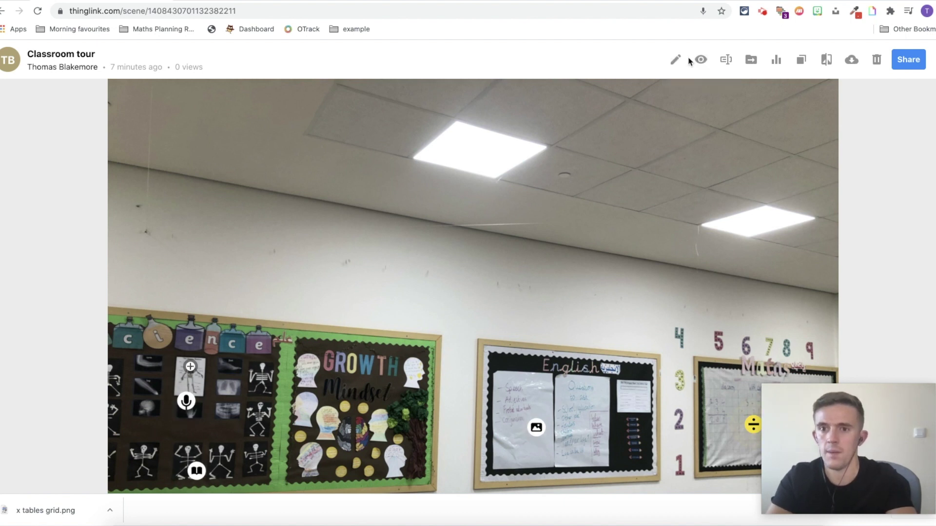
{"action": "left_click", "coordinate": [701, 60]}
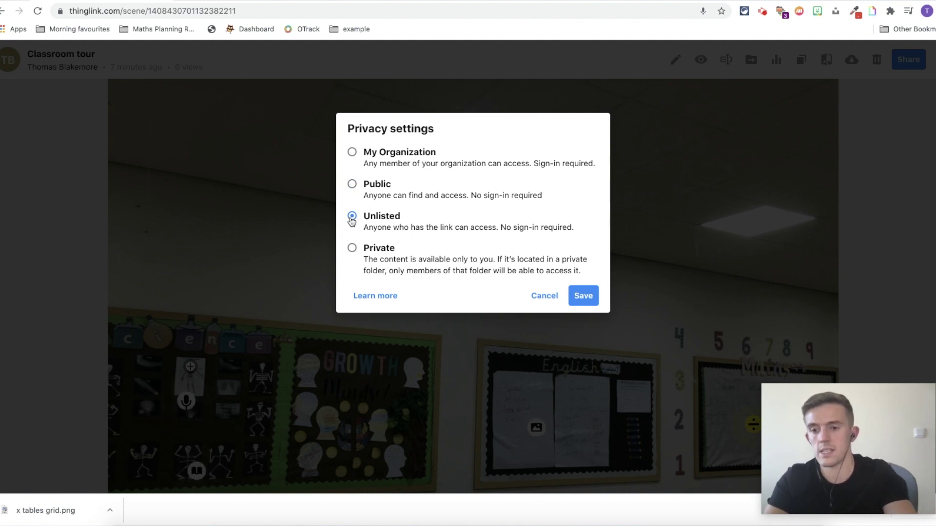
{"action": "left_click", "coordinate": [583, 297]}
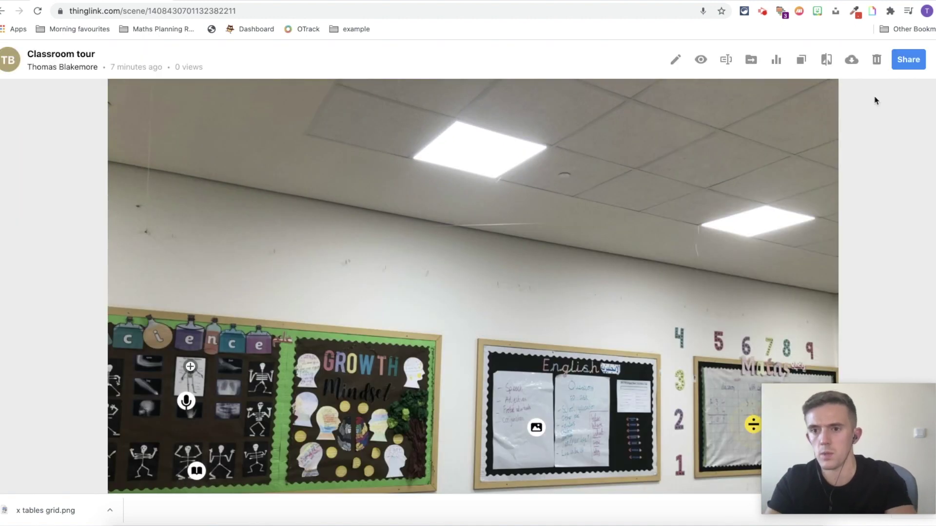
Open the Classroom tour's Share dialog and select its shareable link.
{"action": "left_click", "coordinate": [912, 65]}
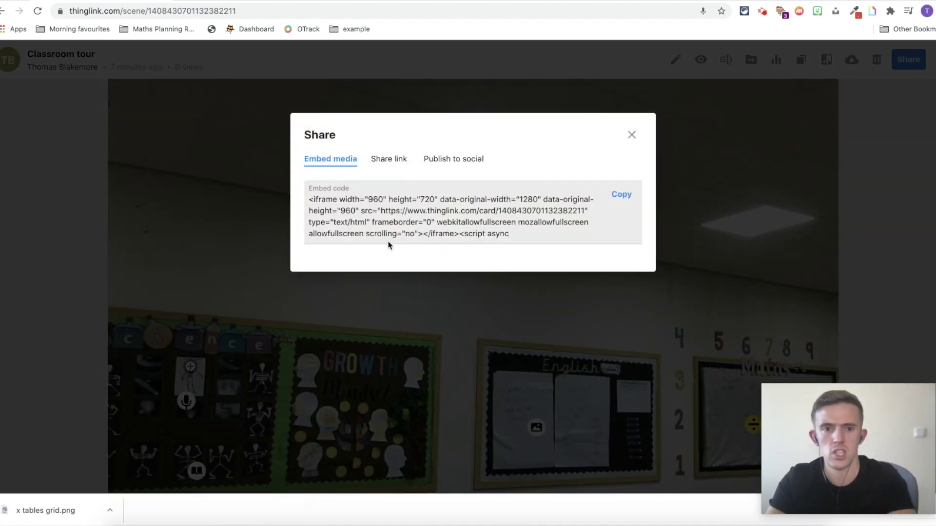
{"action": "left_click", "coordinate": [385, 161]}
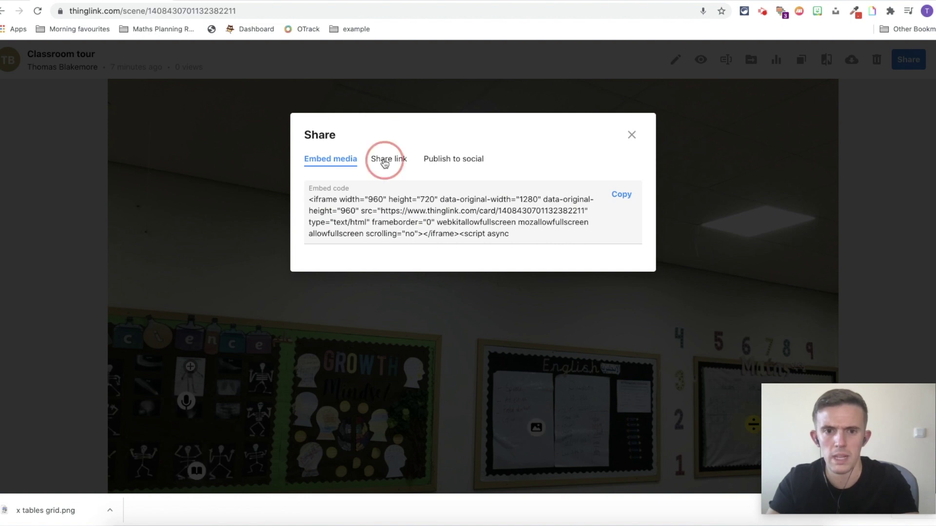
{"action": "left_click", "coordinate": [544, 193]}
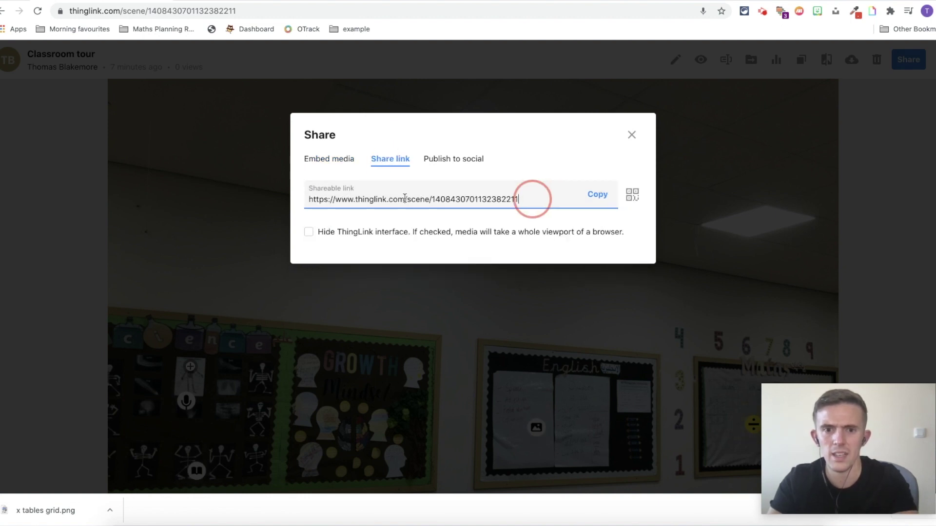
{"action": "left_click", "coordinate": [277, 198]}
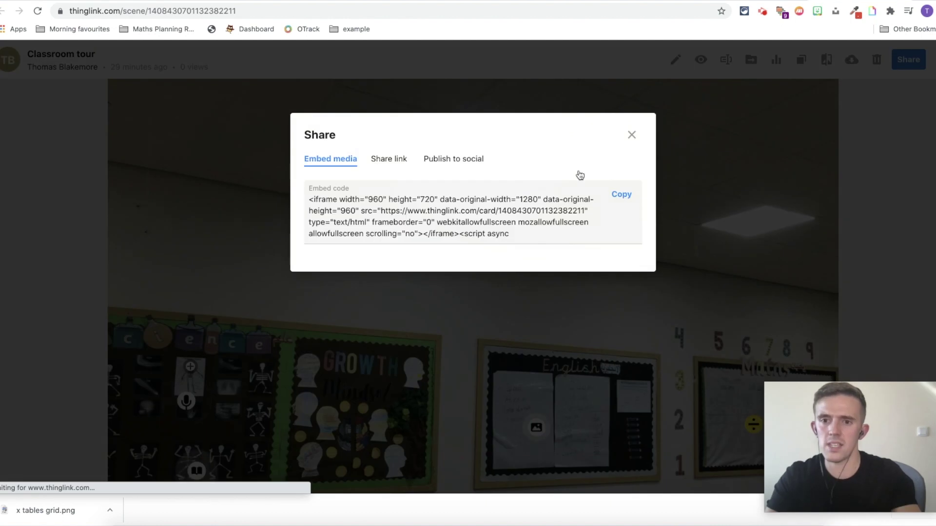
Review the share link and Publish to social options, then open the timetable screenshot scene.
{"action": "left_click", "coordinate": [389, 160]}
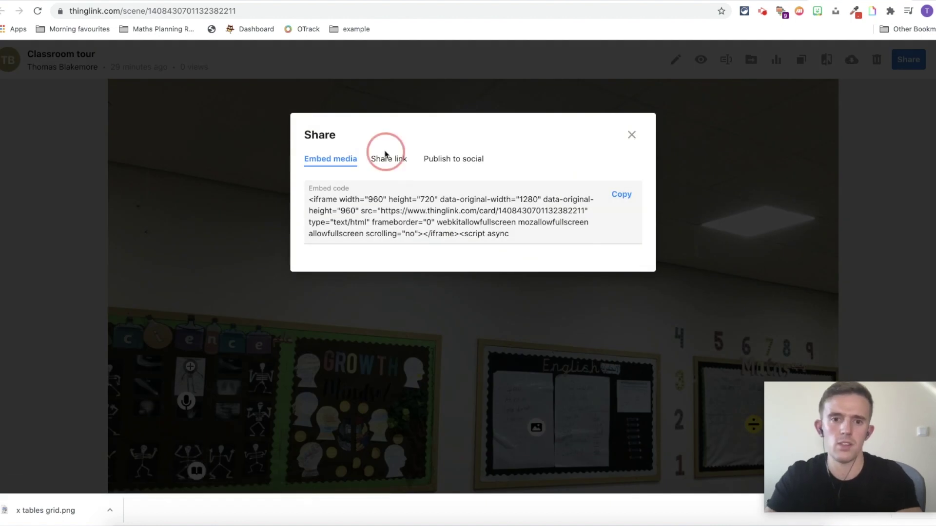
{"action": "left_click", "coordinate": [436, 165]}
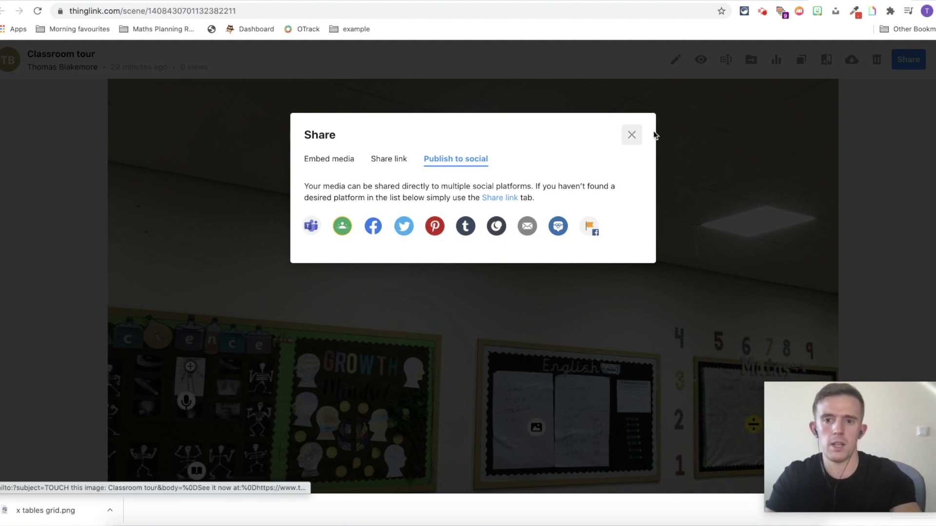
{"action": "left_click", "coordinate": [633, 137]}
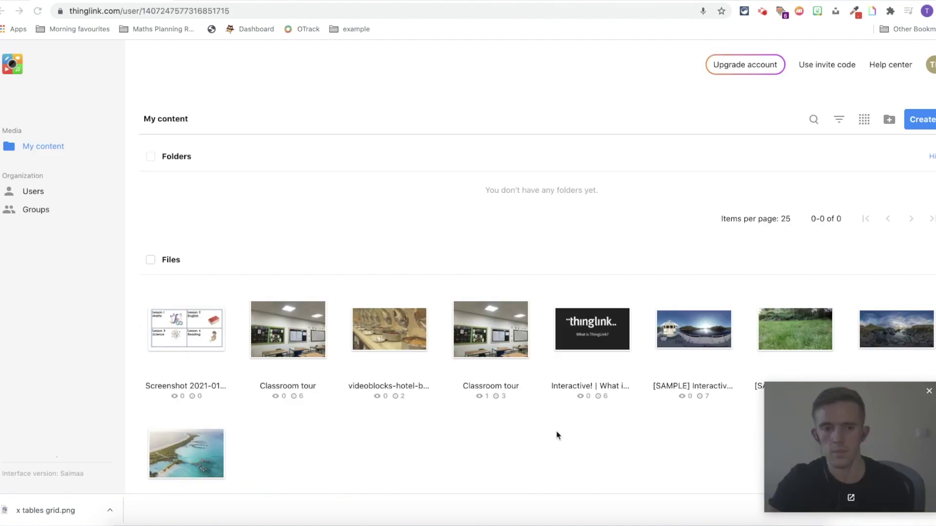
{"action": "left_click", "coordinate": [178, 334]}
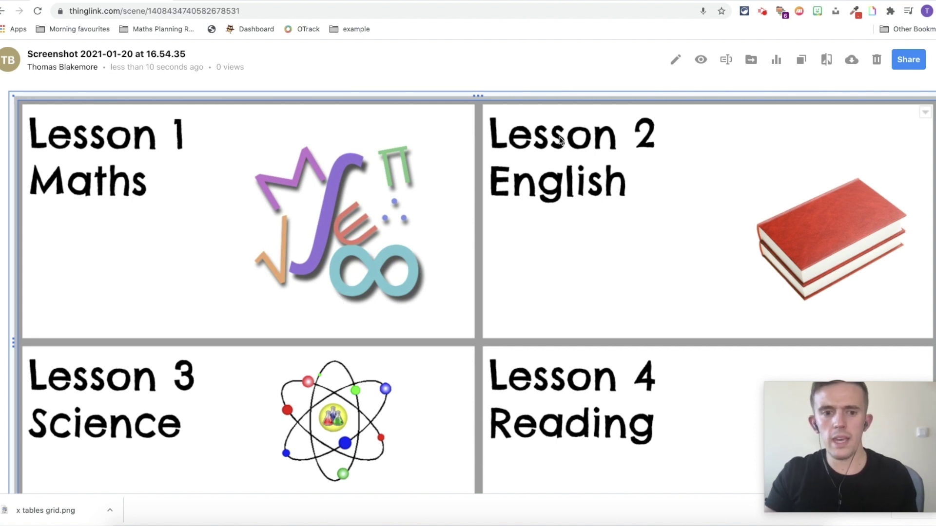
Edit the Screenshot 2021-01-20 timetable scene and start a new tag on it.
{"action": "left_click", "coordinate": [676, 59]}
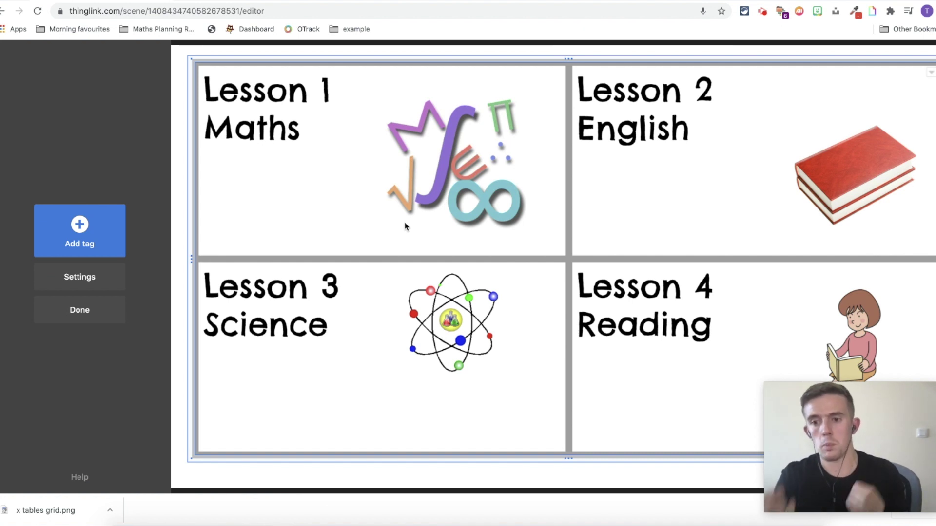
{"action": "left_click", "coordinate": [73, 217]}
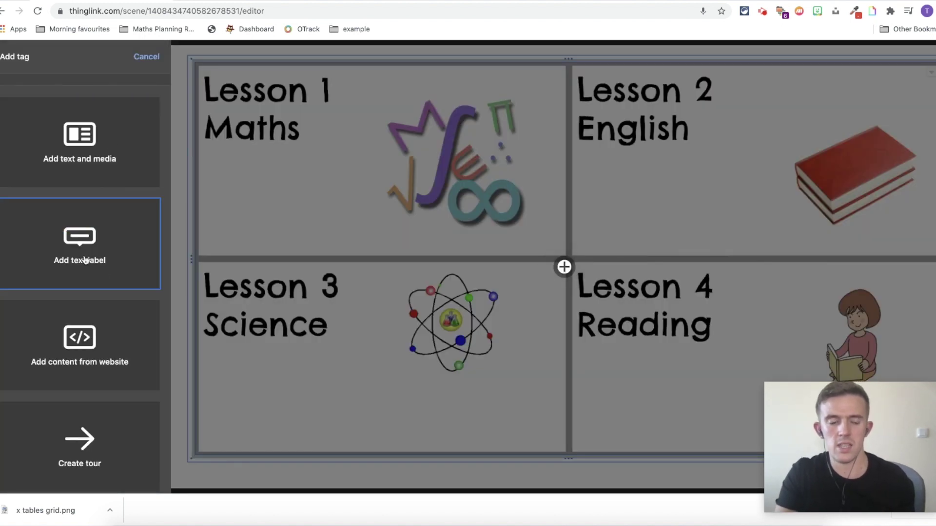
Make the new timetable tag a text-and-media tag and record an audio clip for it.
{"action": "left_click", "coordinate": [81, 162]}
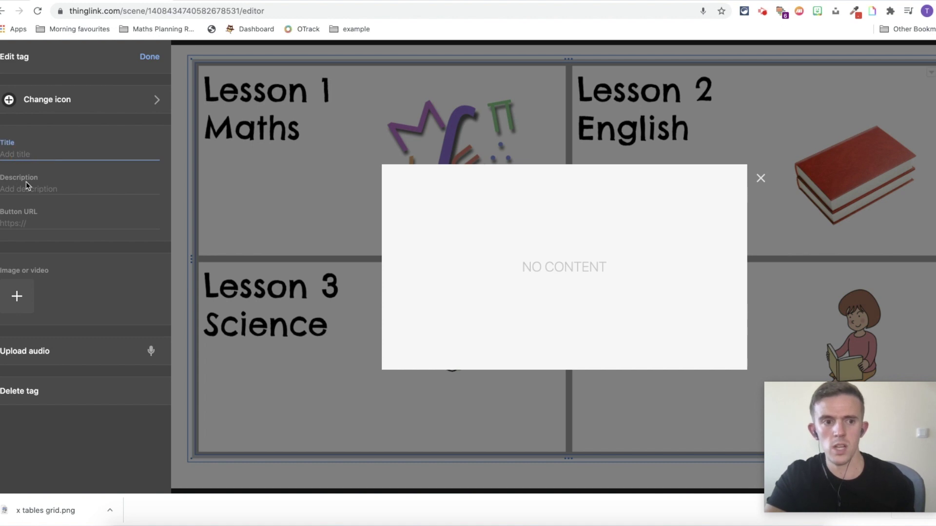
{"action": "left_click", "coordinate": [21, 223]}
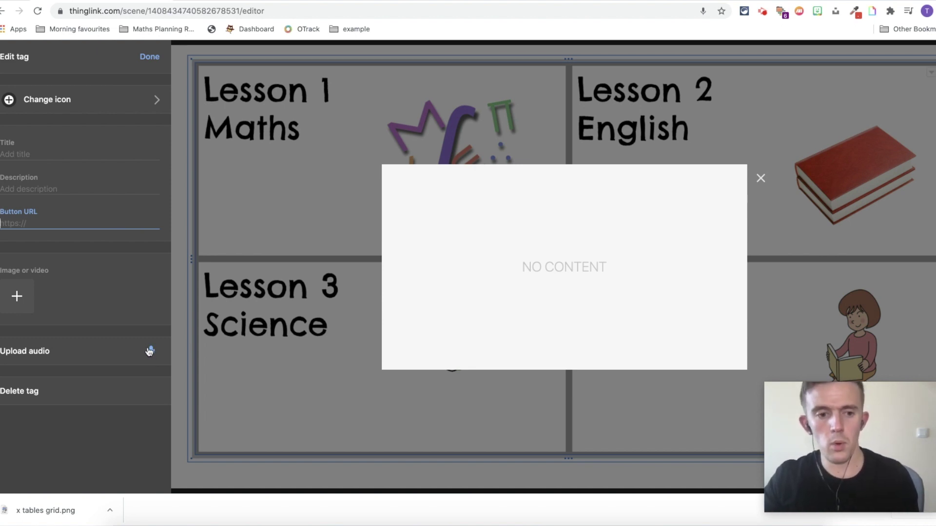
{"action": "left_click", "coordinate": [150, 351]}
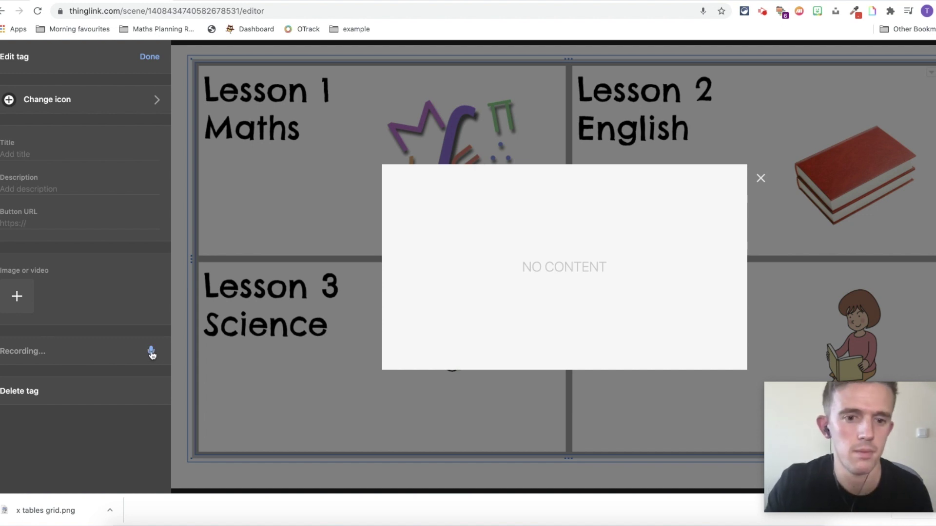
{"action": "left_click", "coordinate": [152, 351]}
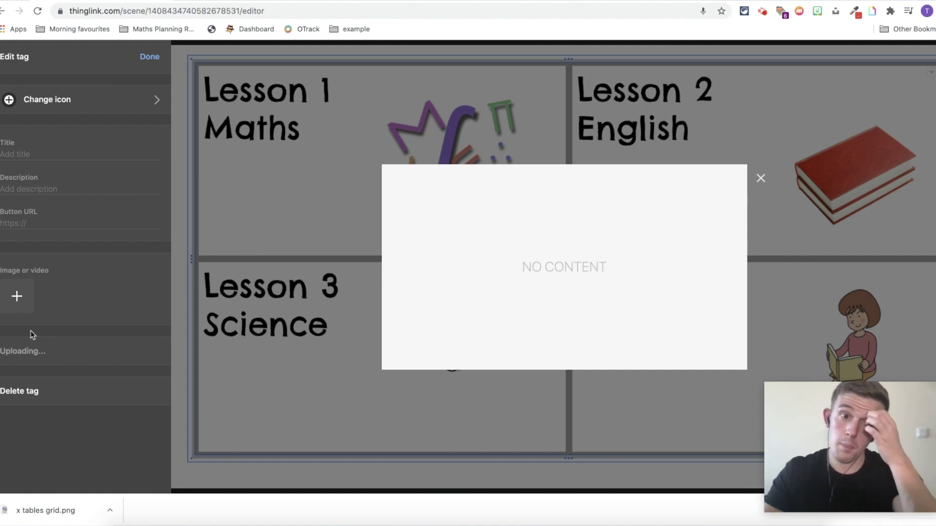
Title the tag 'Maths calculation' with the description 'lesson 1'.
{"action": "left_click", "coordinate": [34, 154]}
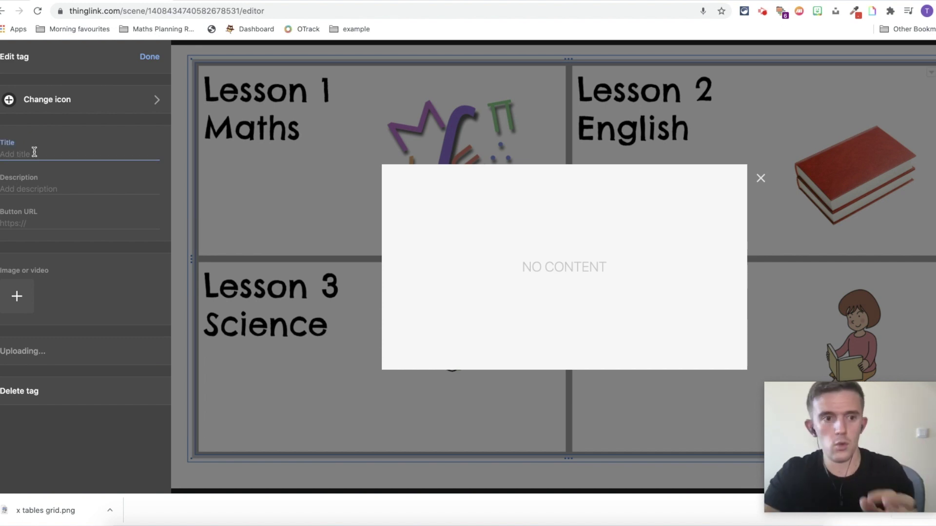
{"action": "type", "text": "Maths calculation"}
{"action": "key", "text": "Tab"}
{"action": "type", "text": "lesson 1"}
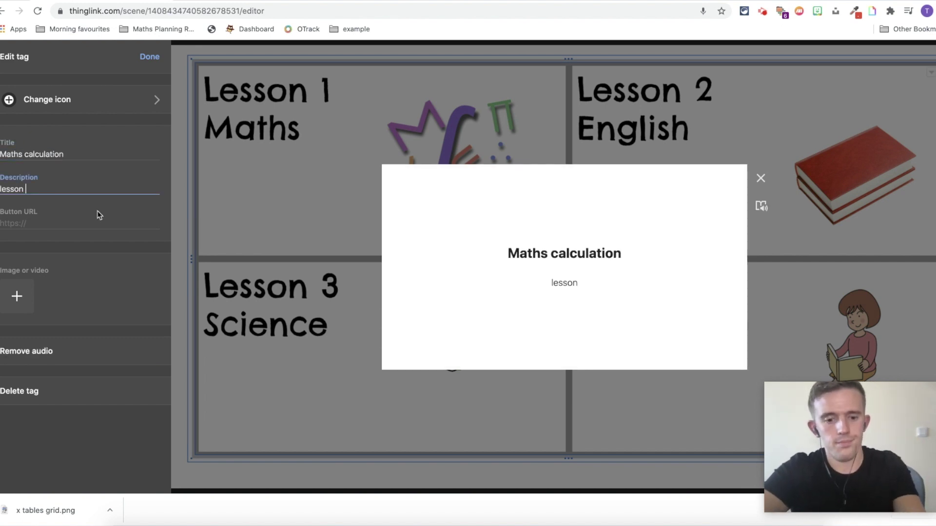
{"action": "left_click", "coordinate": [51, 221]}
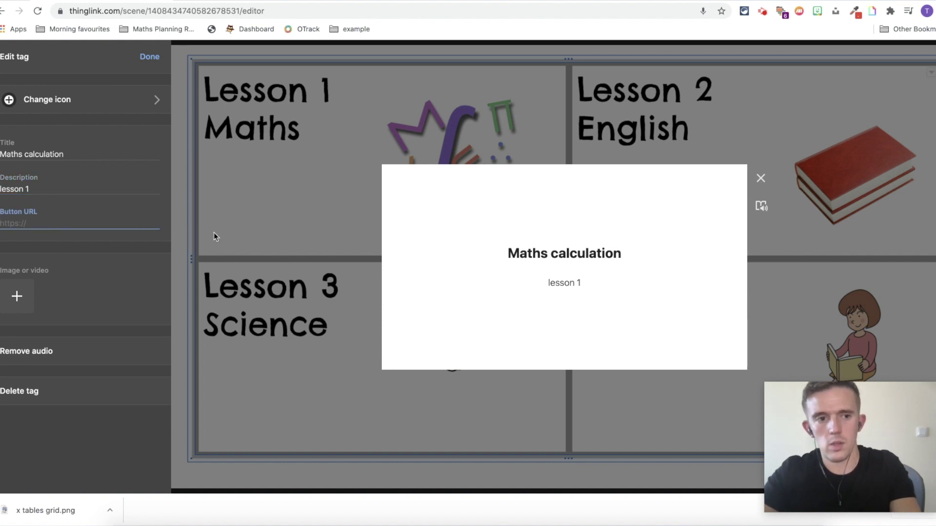
Place the Maths calculation tag in the Lesson 1 Maths cell, keeping its exclamation-mark icon.
{"action": "left_click", "coordinate": [761, 178]}
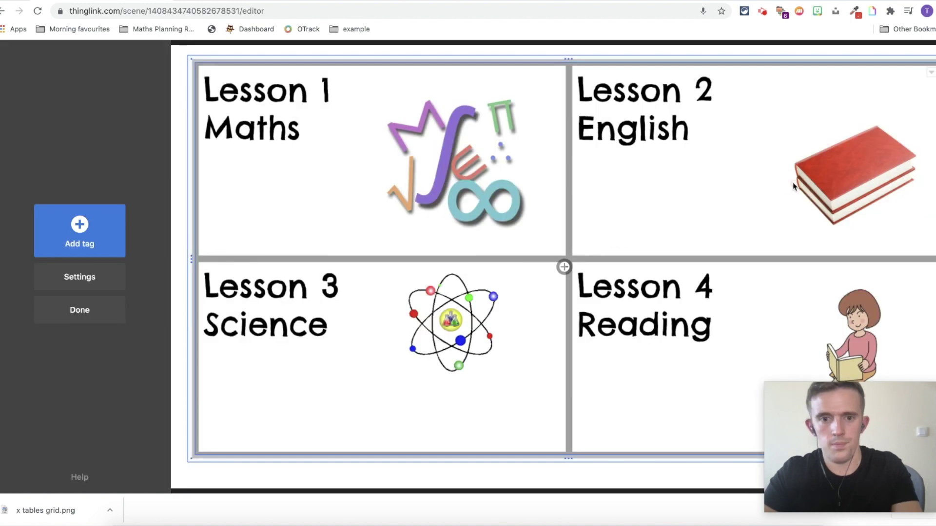
{"action": "left_click_drag", "start_coordinate": [571, 267], "coordinate": [267, 181]}
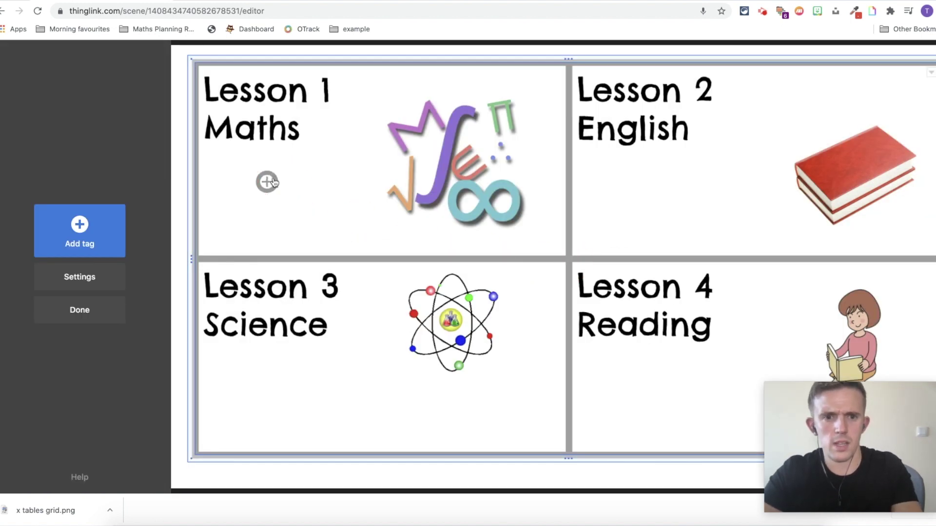
{"action": "left_click", "coordinate": [267, 180]}
{"action": "left_click", "coordinate": [125, 93]}
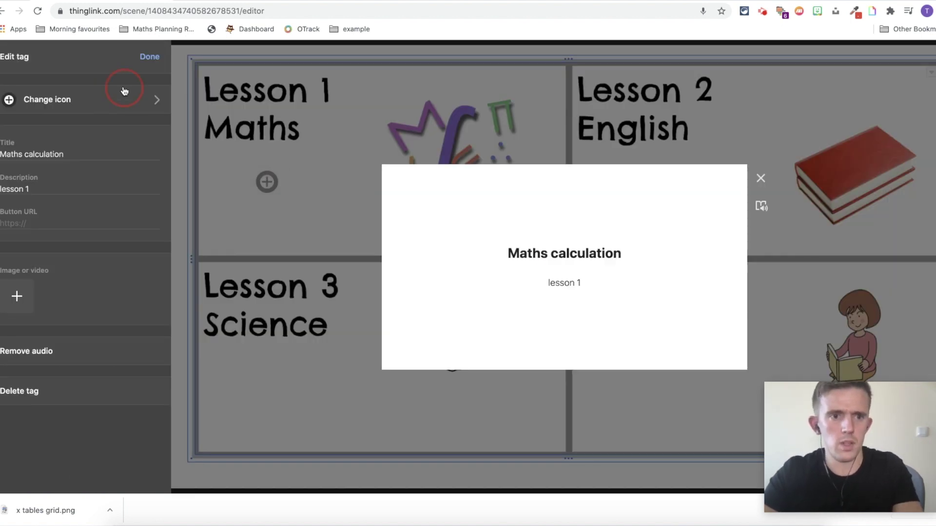
{"action": "left_click", "coordinate": [351, 198]}
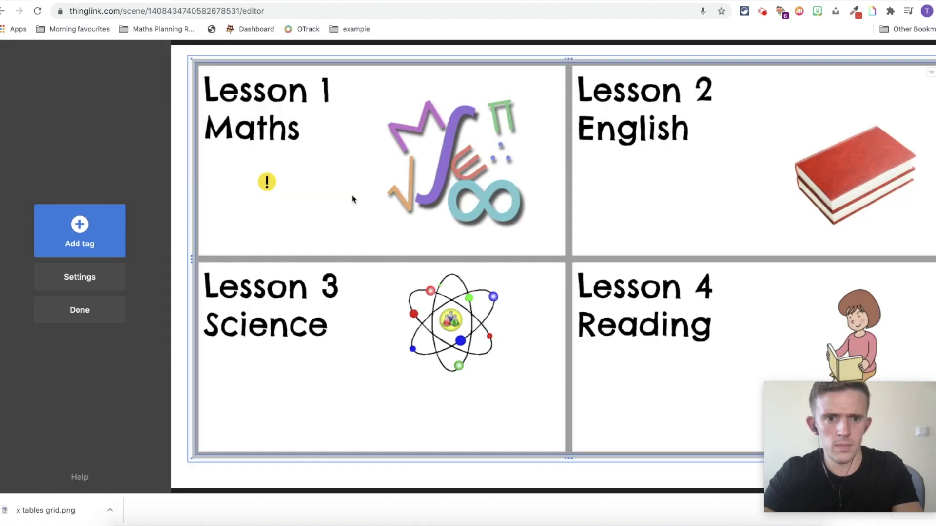
Try adding a website-content tag to the timetable, then discard it.
{"action": "left_click", "coordinate": [83, 242]}
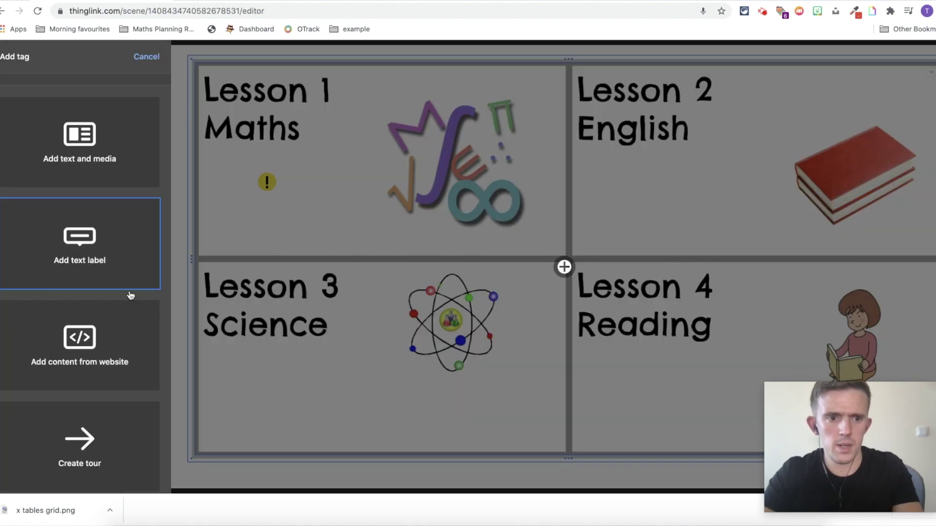
{"action": "left_click", "coordinate": [98, 350]}
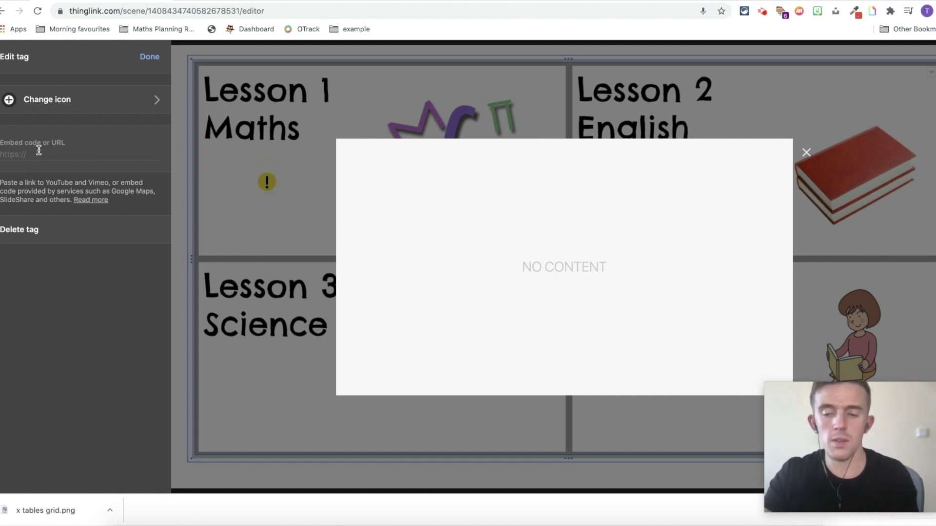
{"action": "left_click", "coordinate": [297, 126]}
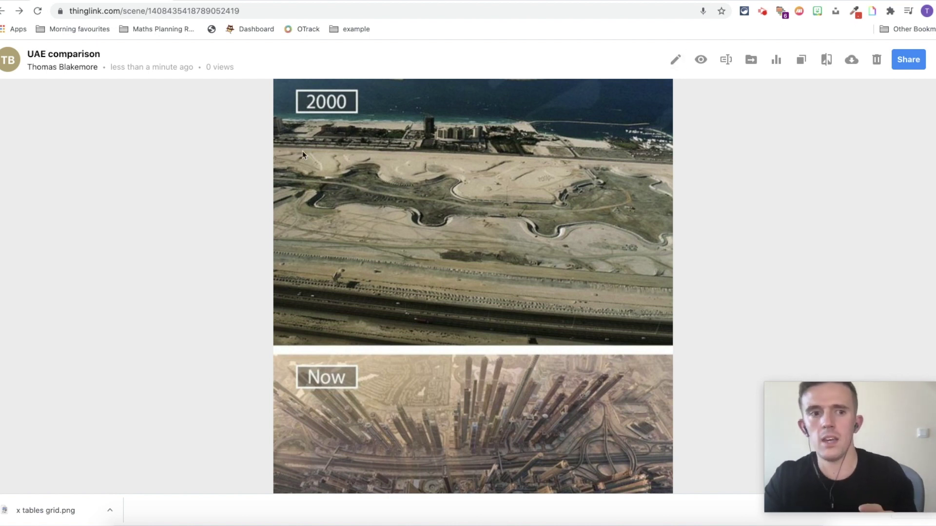
Edit the UAE comparison scene and drop a text label tag onto the 2000 aerial photo.
{"action": "left_click", "coordinate": [675, 60]}
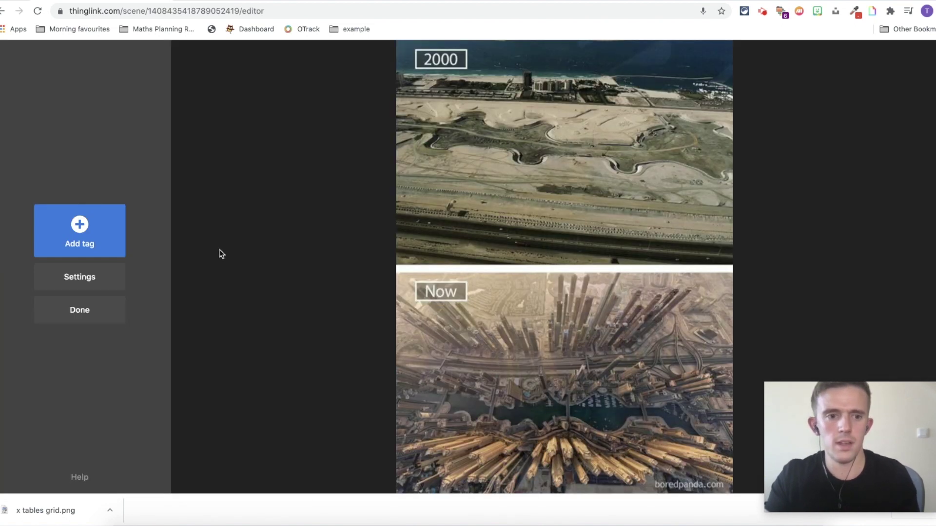
{"action": "left_click", "coordinate": [80, 236]}
{"action": "left_click", "coordinate": [79, 271]}
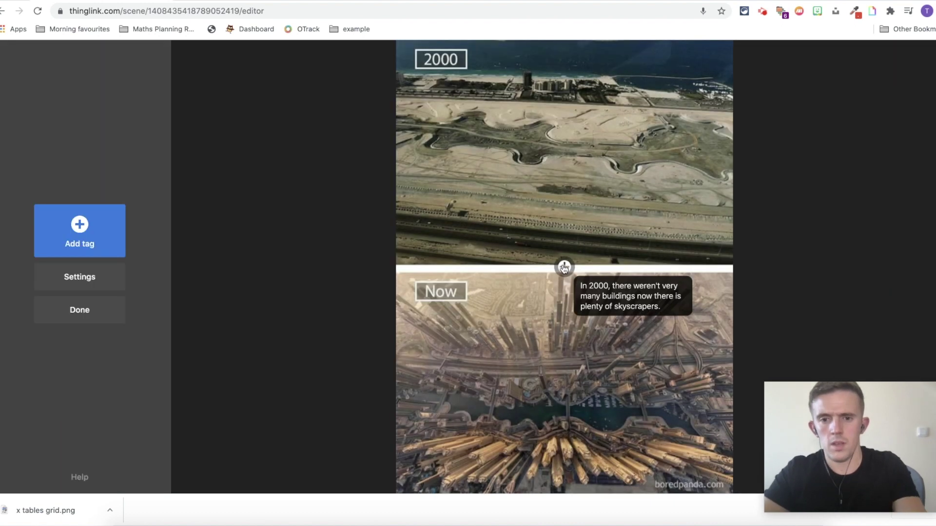
{"action": "left_click_drag", "start_coordinate": [564, 267], "coordinate": [564, 230]}
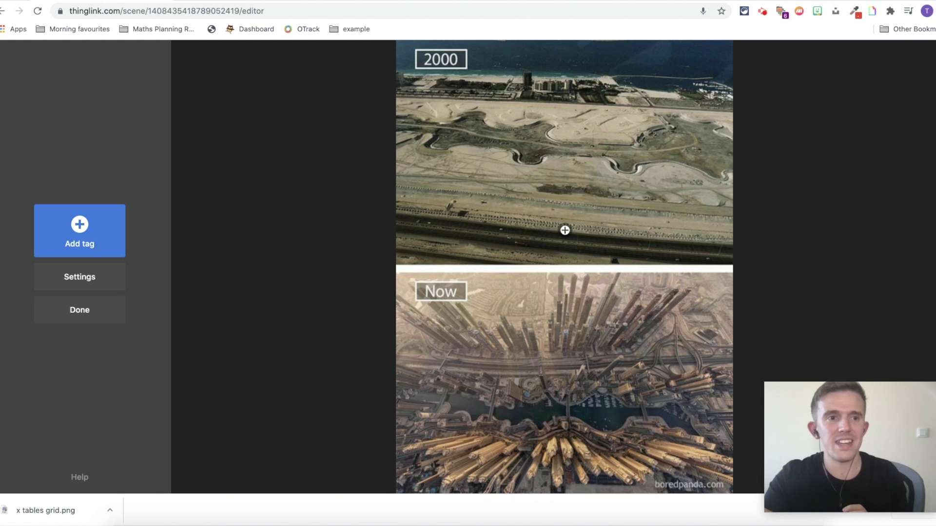
Return to My content and open the Classroom tour scene.
{"action": "left_click", "coordinate": [3, 11]}
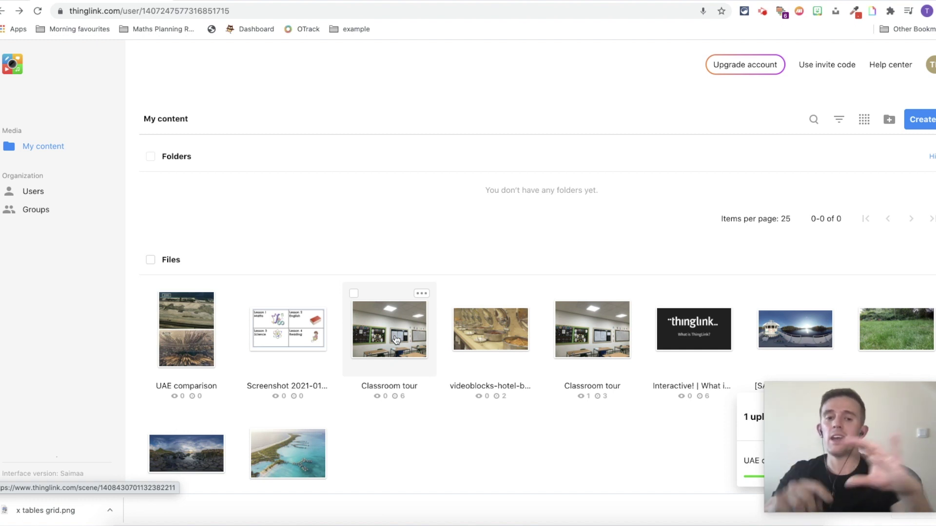
{"action": "left_click", "coordinate": [417, 294]}
Copy the Classroom tour's share link and switch to the Virtual classroom presentation.
{"action": "left_click", "coordinate": [908, 59]}
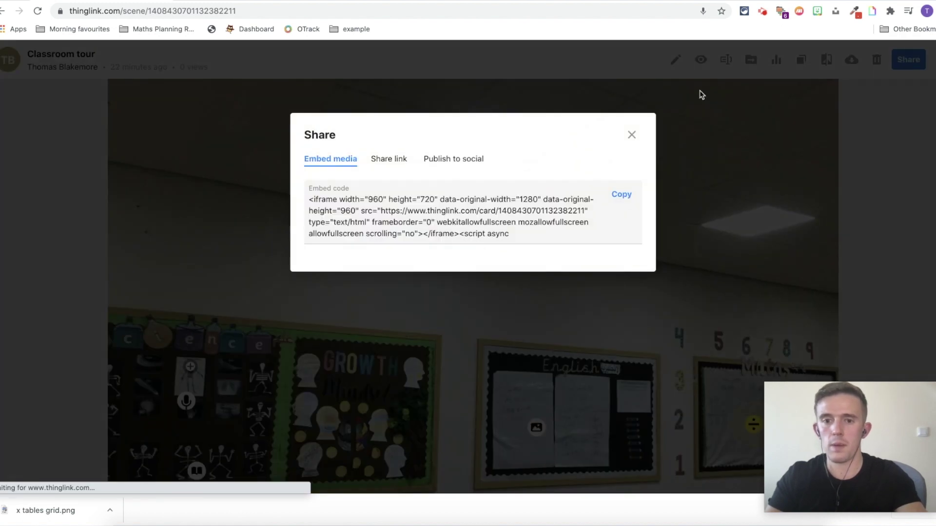
{"action": "left_click", "coordinate": [389, 168]}
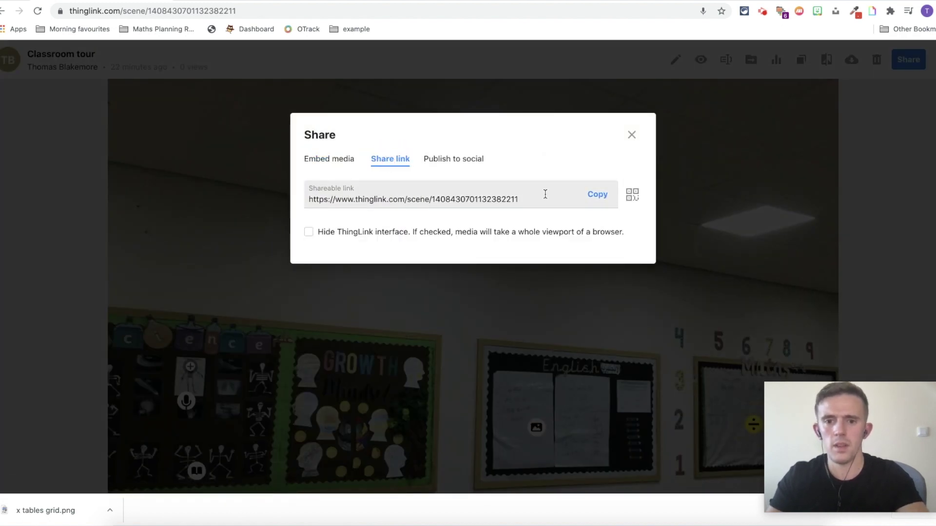
{"action": "left_click", "coordinate": [595, 202]}
{"action": "key", "text": "ctrl+Tab"}
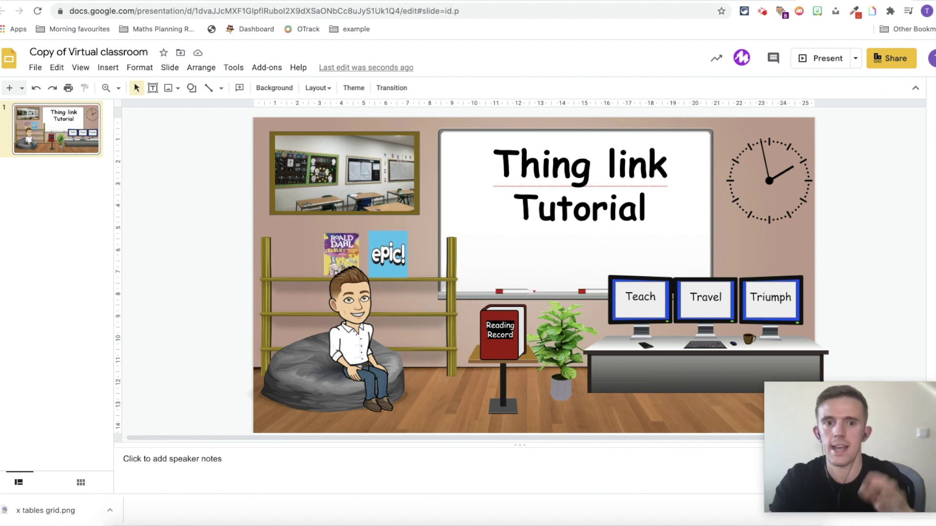
Link the classroom photo to the copied ThingLink Classroom tour URL, then start presenting.
{"action": "left_click", "coordinate": [340, 197]}
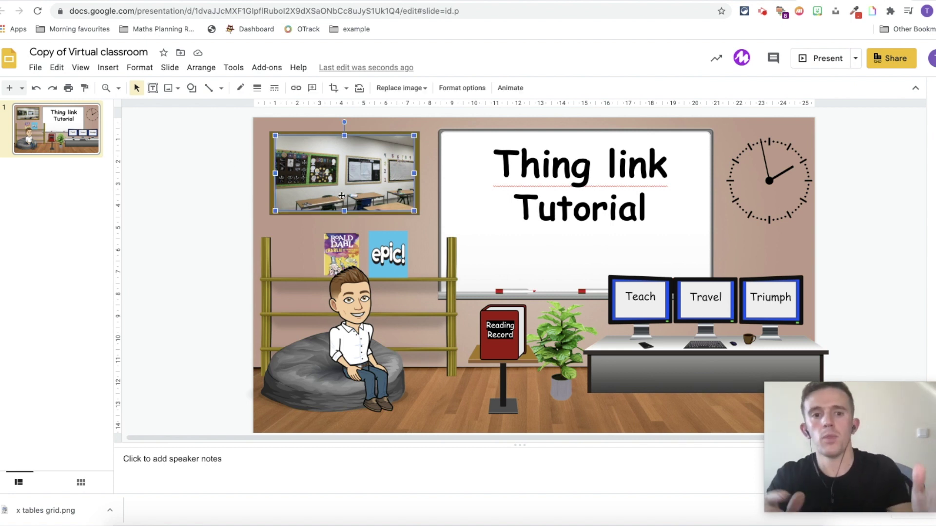
{"action": "left_click", "coordinate": [108, 67]}
{"action": "left_click", "coordinate": [157, 326]}
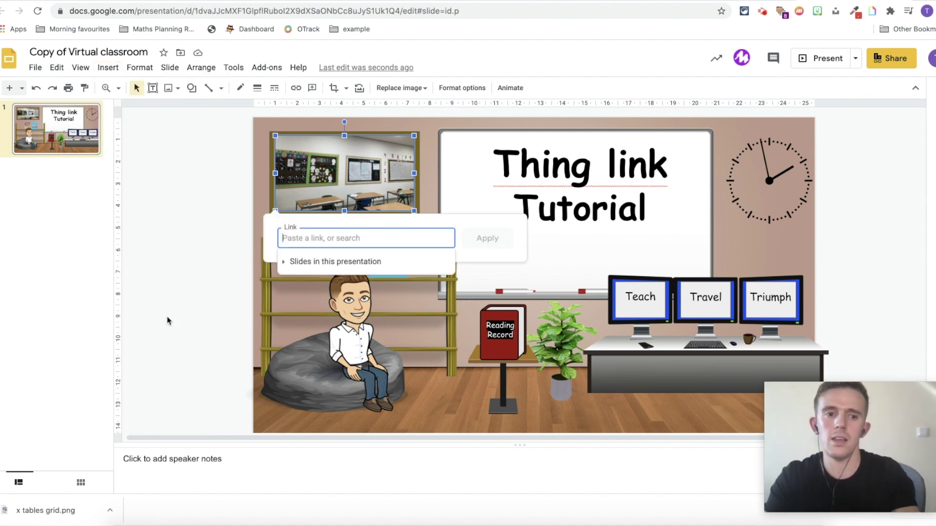
{"action": "key", "text": "super+v"}
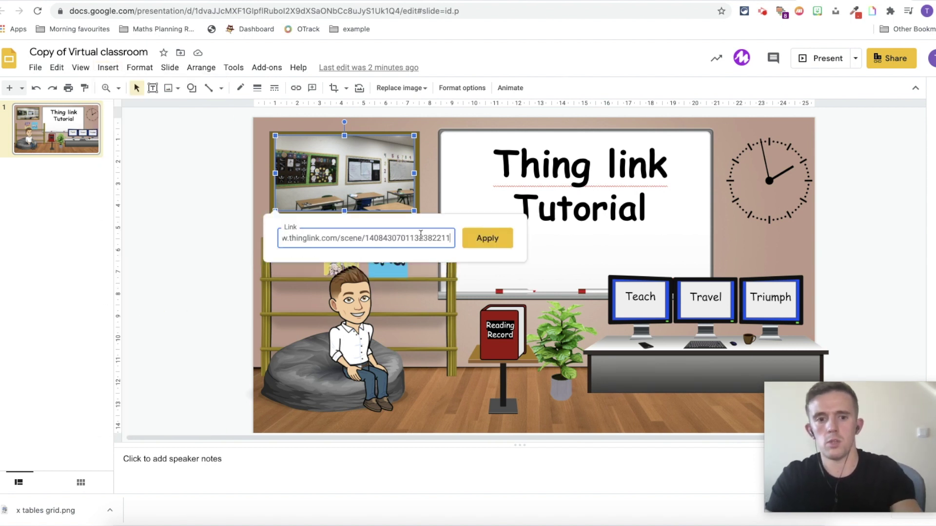
{"action": "left_click", "coordinate": [512, 238]}
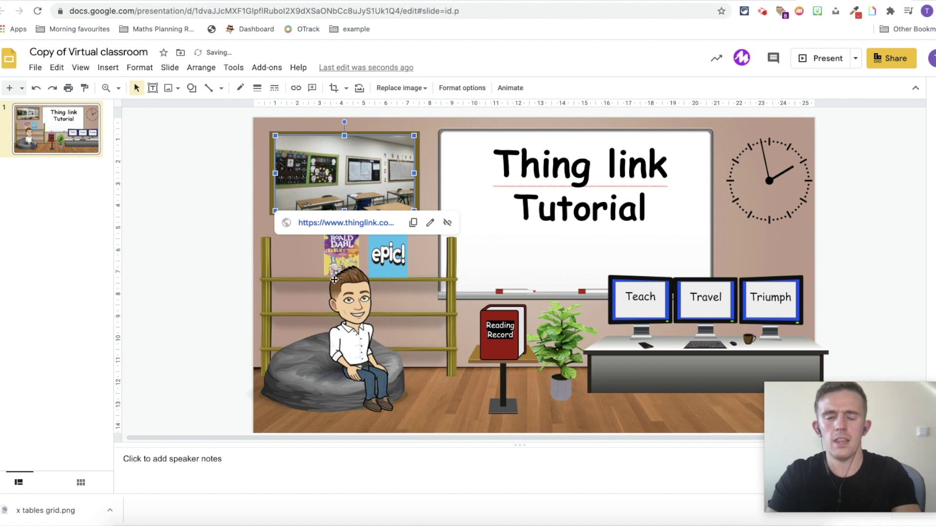
{"action": "left_click", "coordinate": [237, 311]}
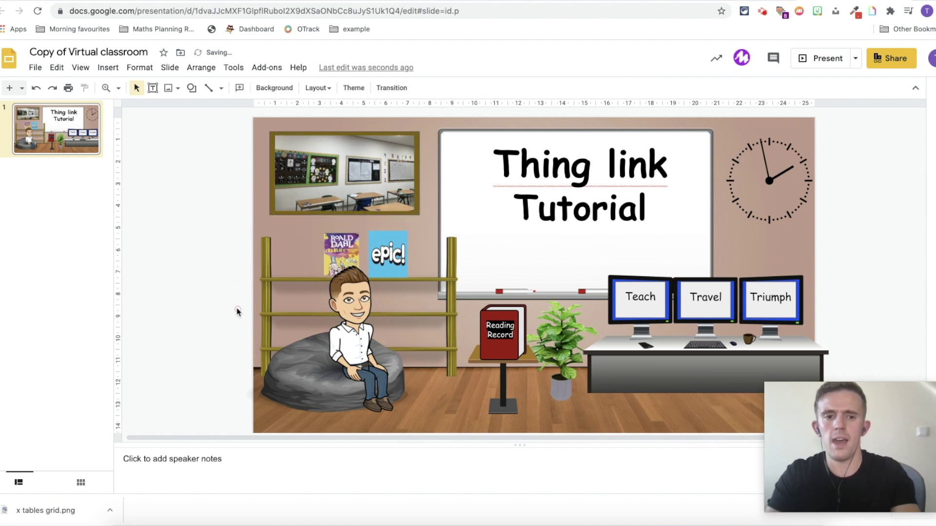
{"action": "left_click", "coordinate": [828, 58]}
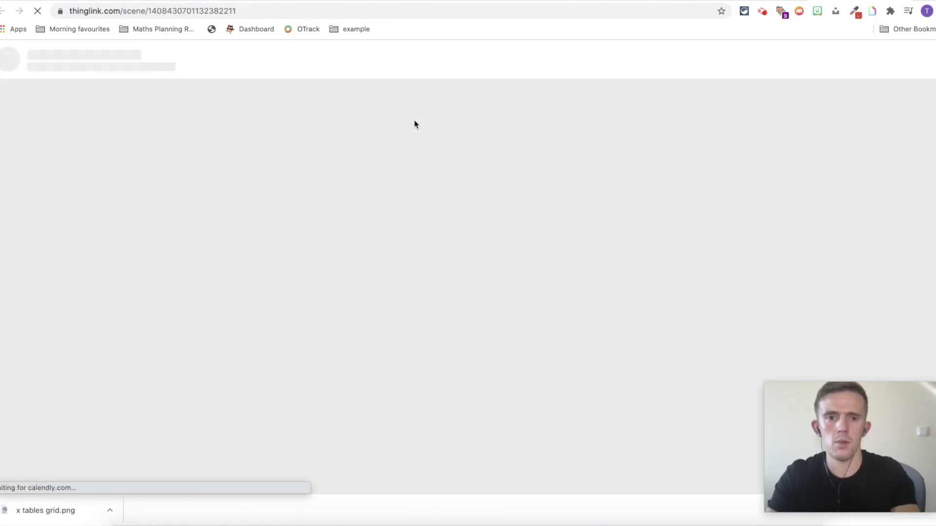
Browse the Classroom tour, previewing the English board's image tag and the science board's Bones video.
{"action": "scroll", "coordinate": [349, 341], "scroll_direction": "down", "scroll_amount": 3}
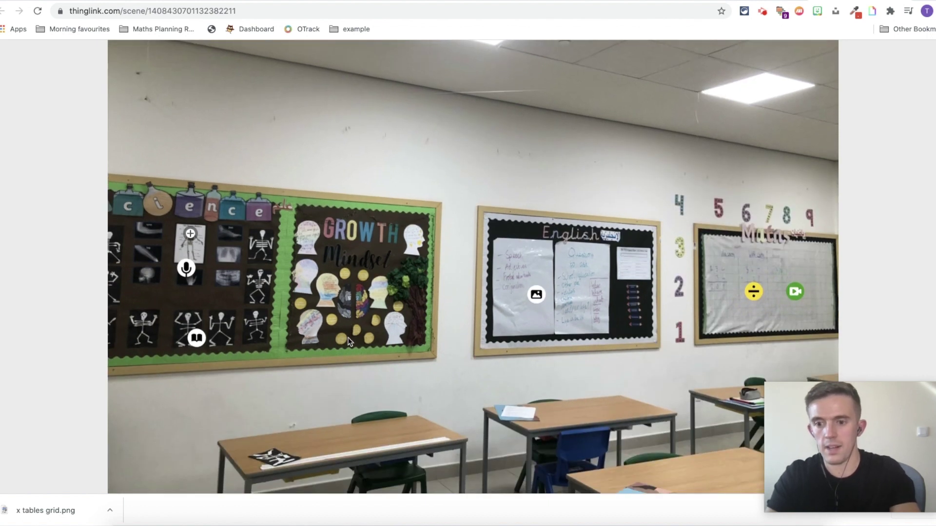
{"action": "scroll", "coordinate": [349, 342], "scroll_direction": "up", "scroll_amount": 1}
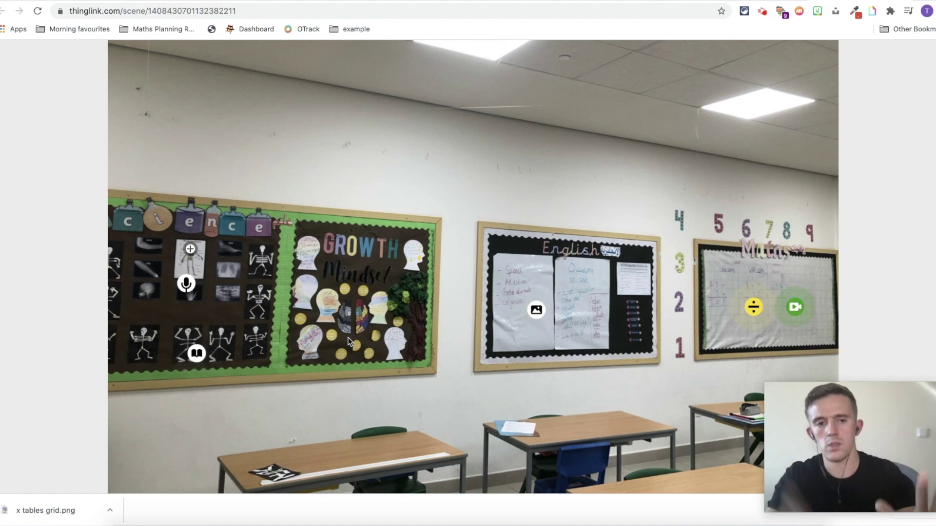
{"action": "scroll", "coordinate": [444, 295], "scroll_direction": "up", "scroll_amount": 1}
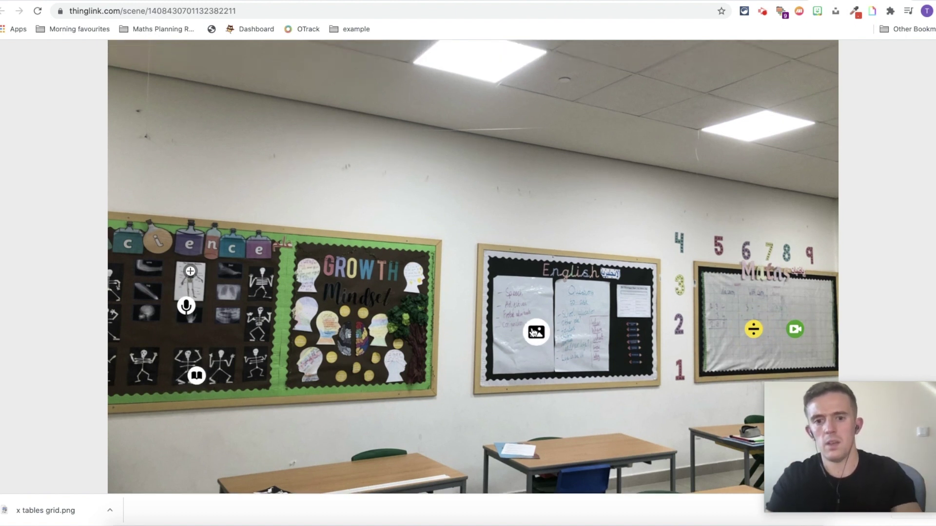
{"action": "left_click", "coordinate": [535, 332]}
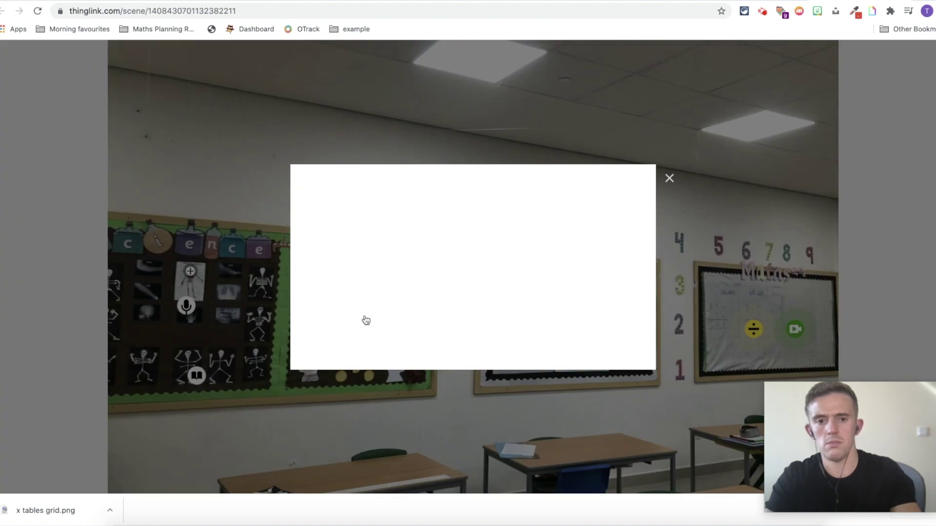
{"action": "left_click", "coordinate": [670, 179]}
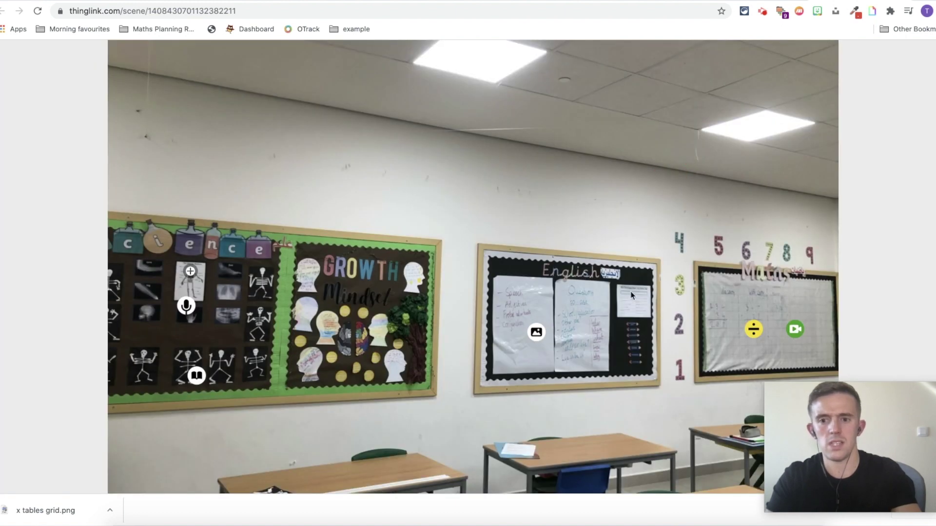
{"action": "left_click", "coordinate": [195, 377]}
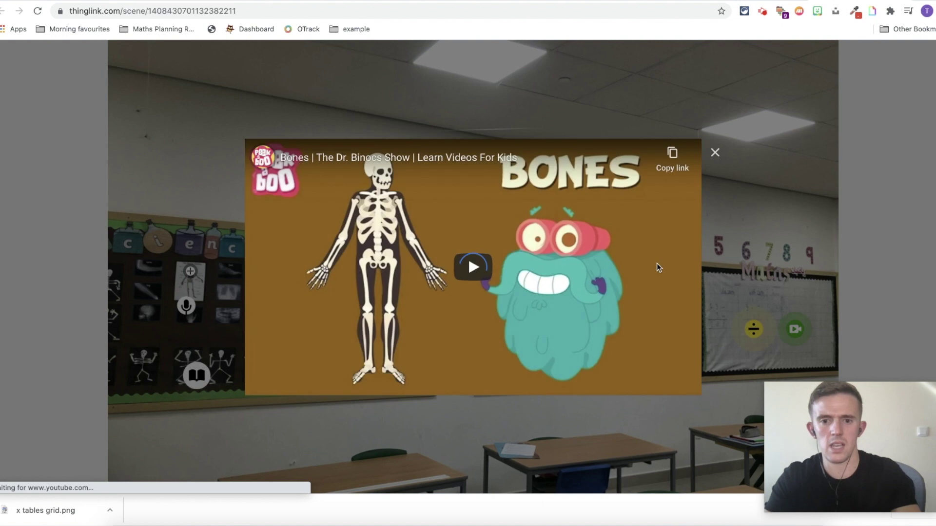
{"action": "left_click", "coordinate": [715, 153]}
{"action": "scroll", "coordinate": [917, 180], "scroll_direction": "up", "scroll_amount": 2}
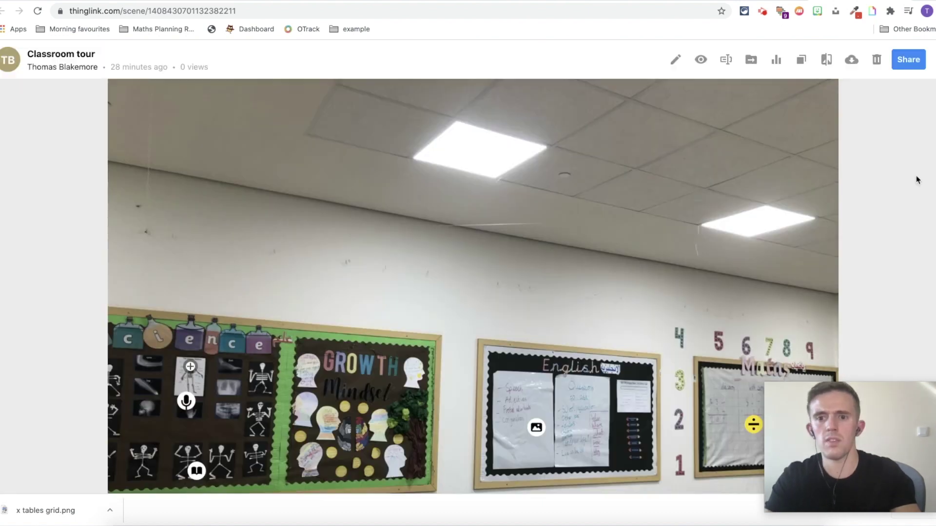